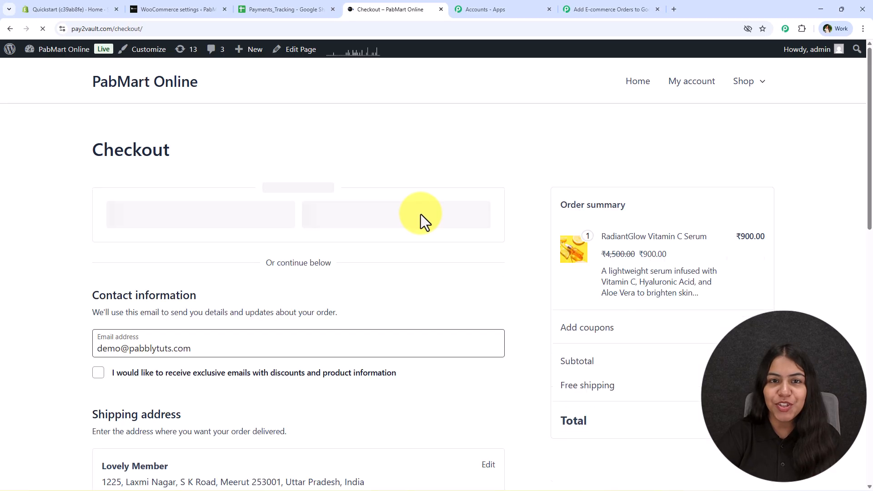
Place the cash-on-delivery order for the RadiantGlow Vitamin C Serum and review the order-received page.
scroll(268, 267, "down", 4)
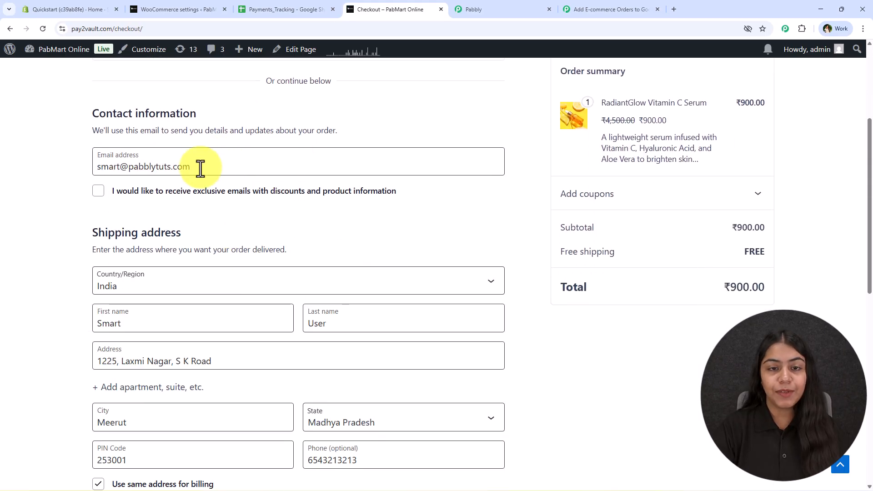
scroll(261, 184, "down", 4)
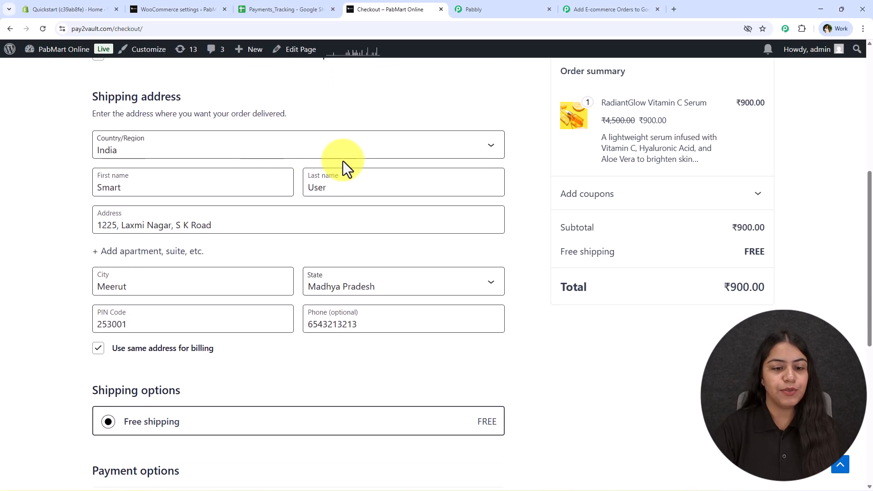
scroll(258, 325, "down", 6)
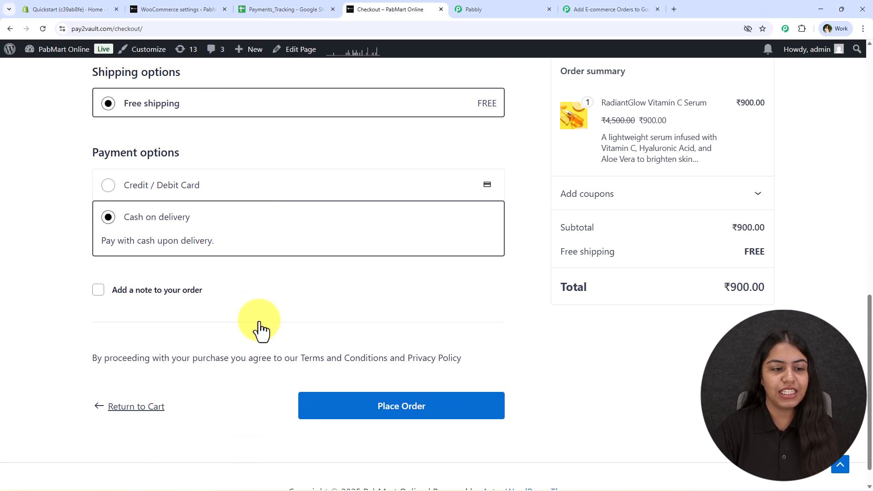
left_click(457, 423)
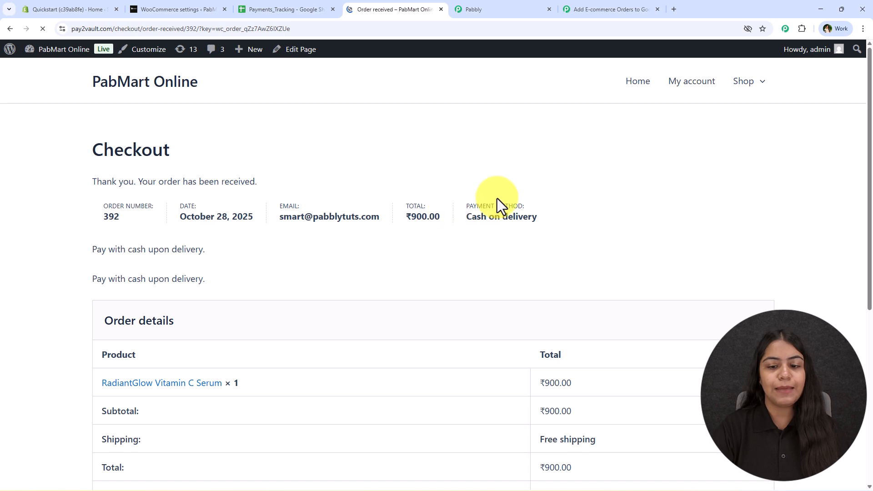
scroll(643, 300, "down", 6)
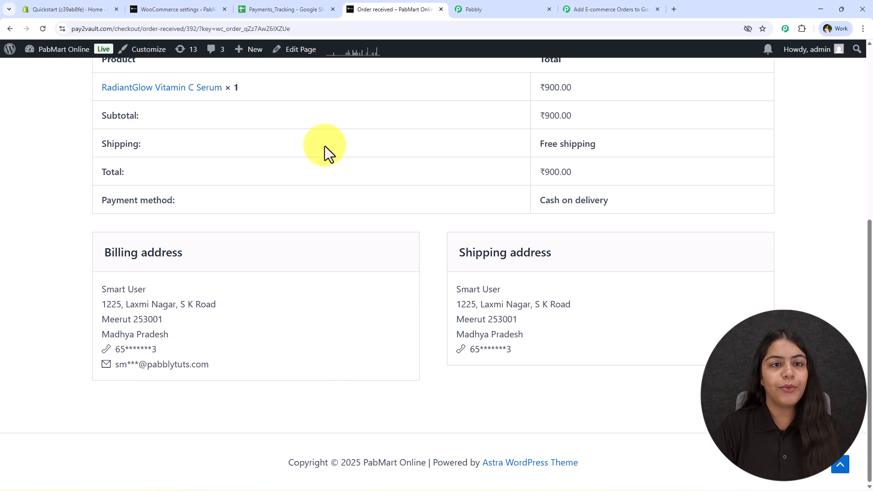
left_click(290, 8)
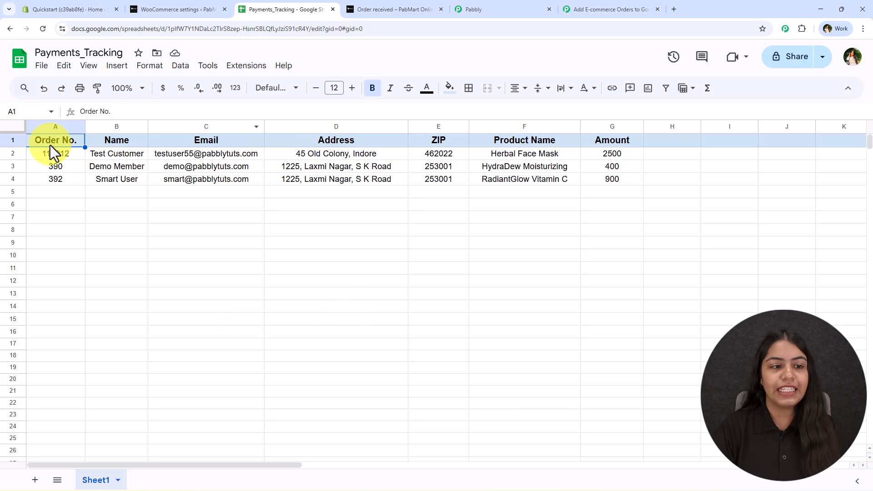
Zoom the Payments_Tracking sheet to 150%.
left_click(122, 87)
left_click(123, 198)
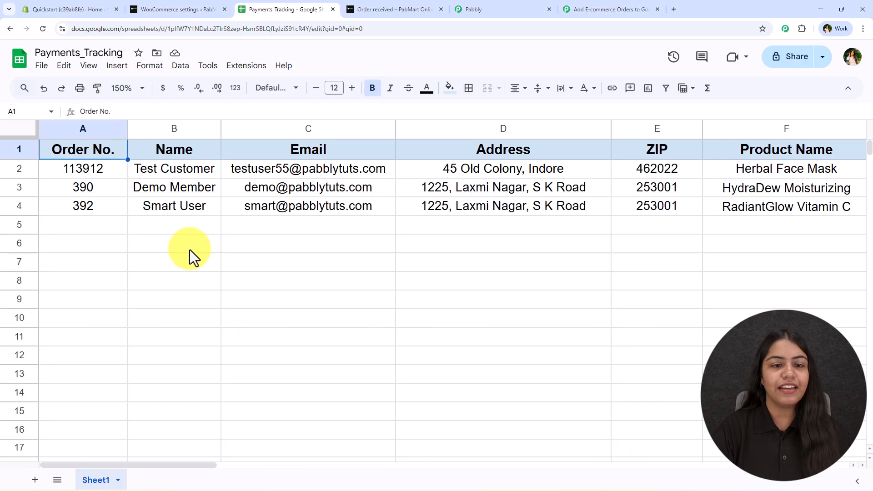
left_click(272, 243)
Review row 4's new order 392 from A4 across to the amount 900 and back.
left_click(104, 206)
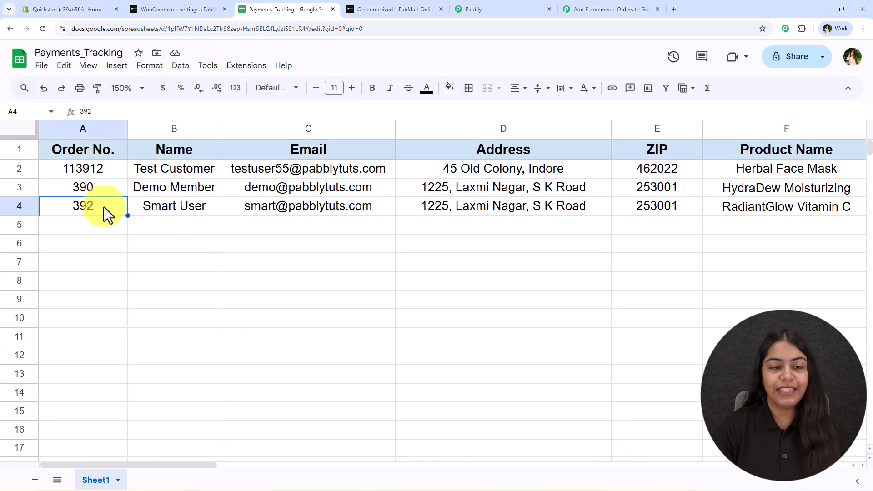
key("Right")
key("Right")
key("Right")
key("Right")
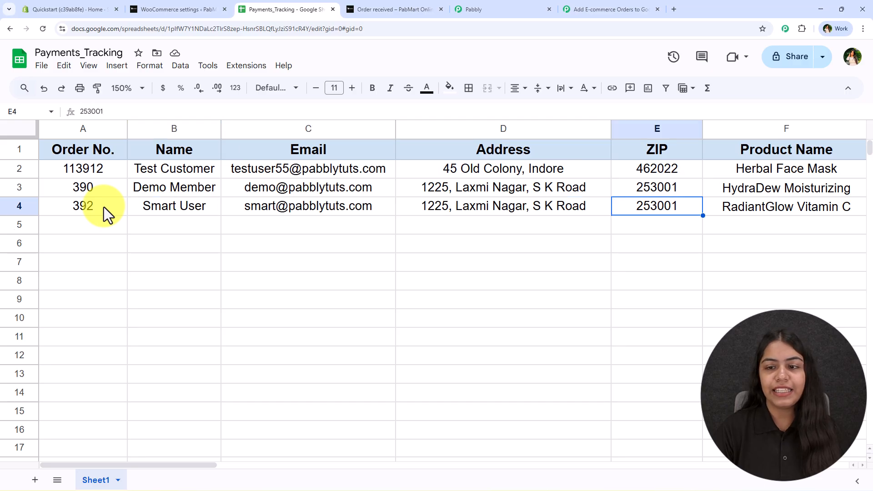
key("Right")
key("Right")
key("Right")
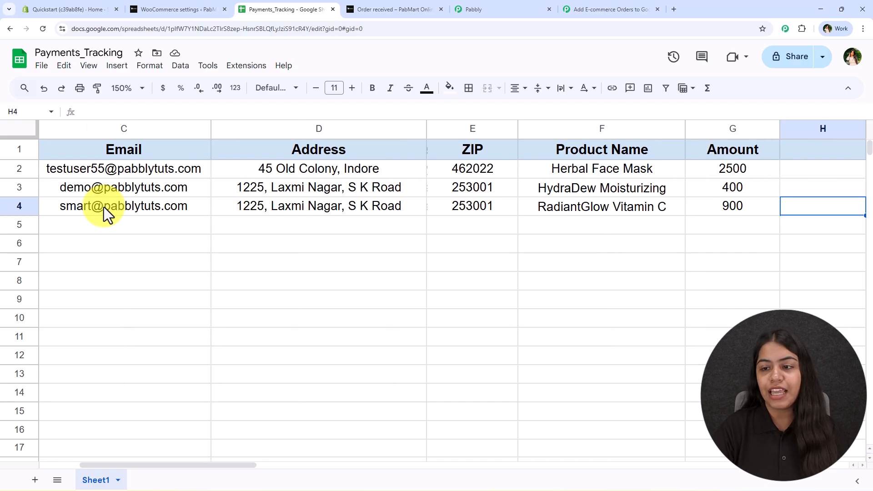
key("Left")
key("Left")
key("Home")
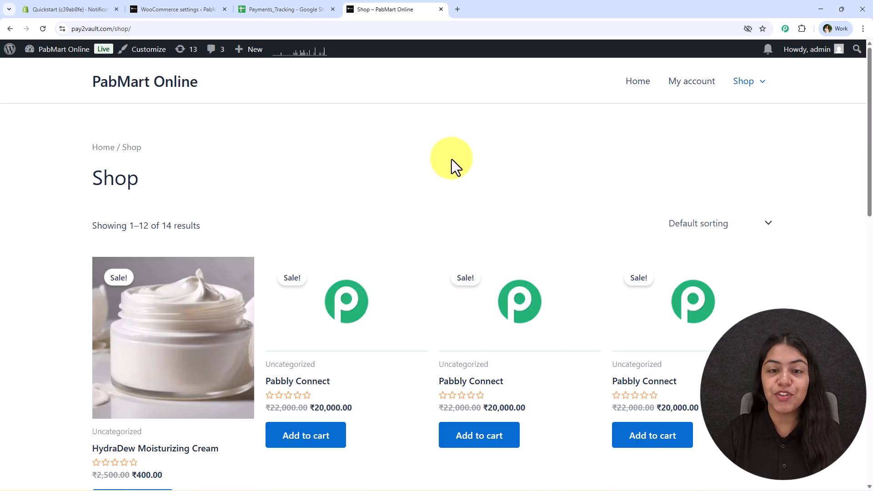
Load pabbly.com/connect in a new browser tab.
left_click(461, 2)
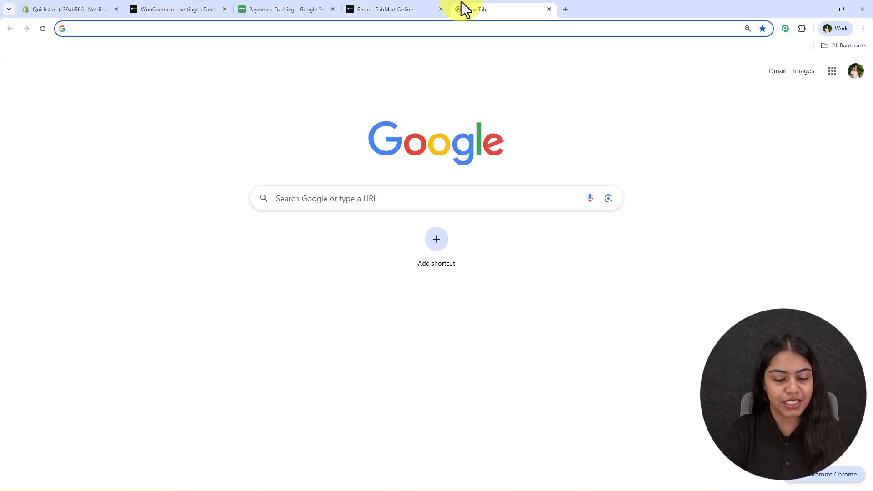
type("pabb")
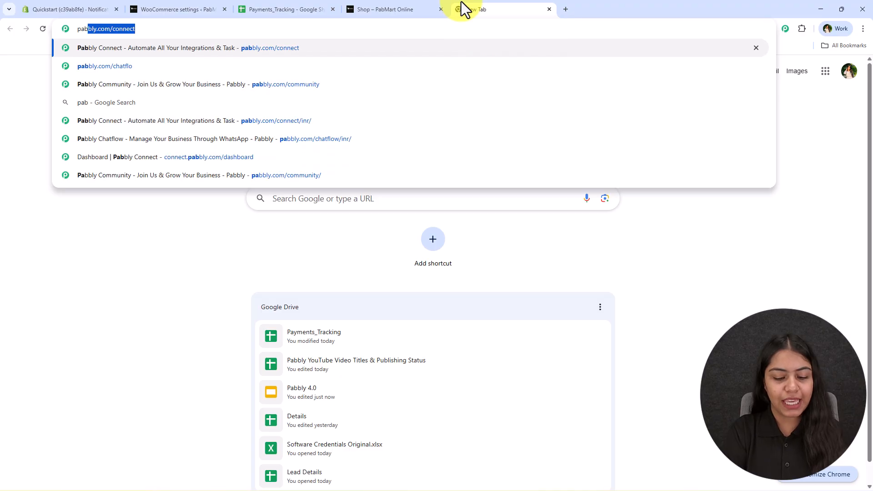
type("ly.com/c")
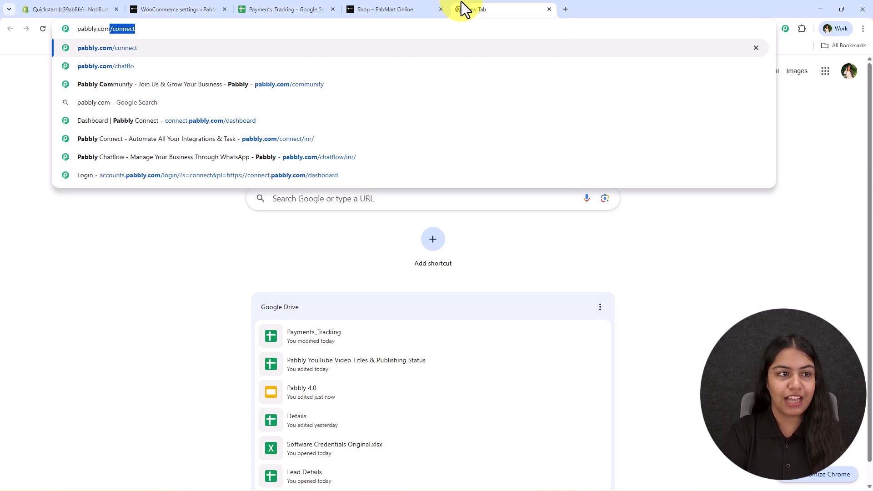
key("Return")
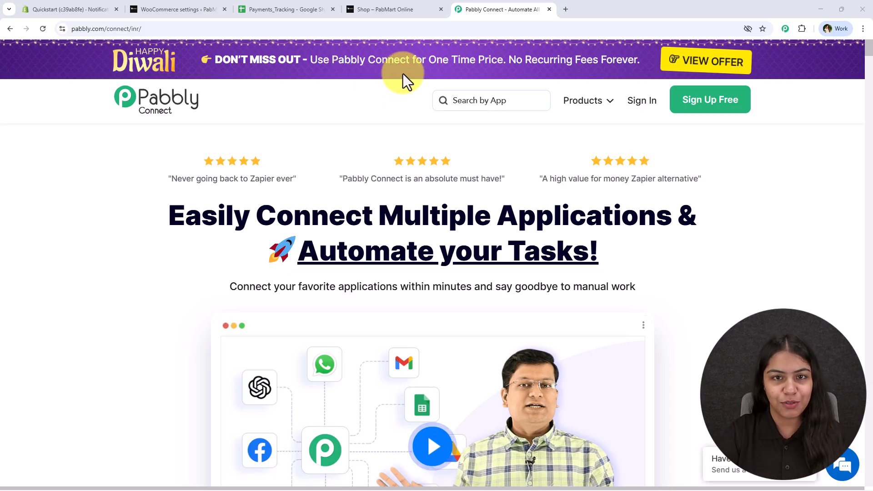
Browse the Products menu, then sign in to the Pabbly account to reach All Pabbly Apps.
left_click(585, 101)
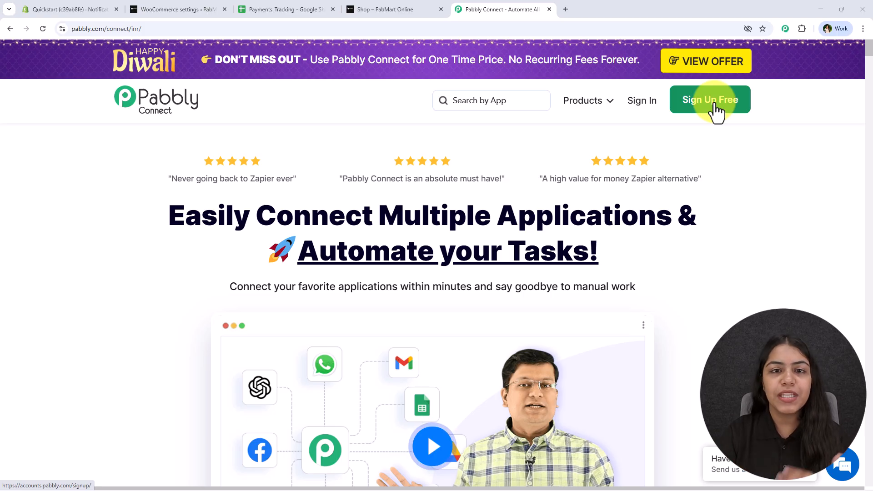
left_click(643, 115)
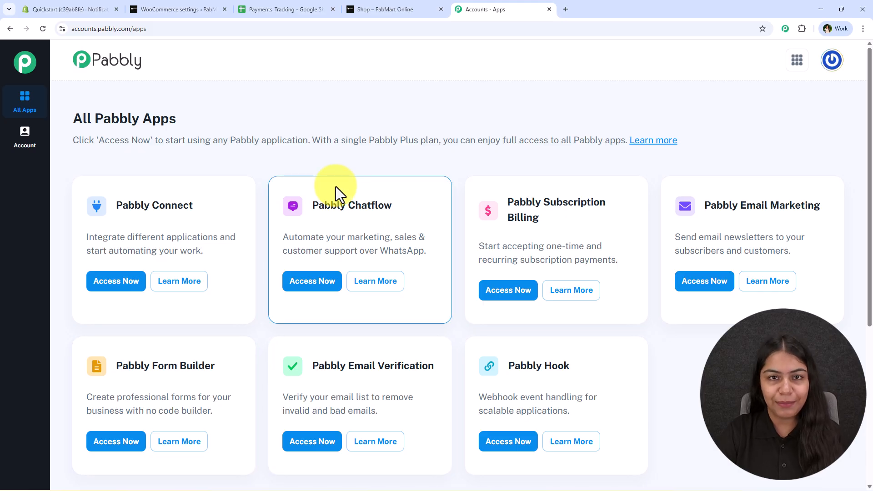
Launch Pabbly Connect, start Create Workflow, and pick a workflow builder.
left_click_drag(115, 205, 198, 207)
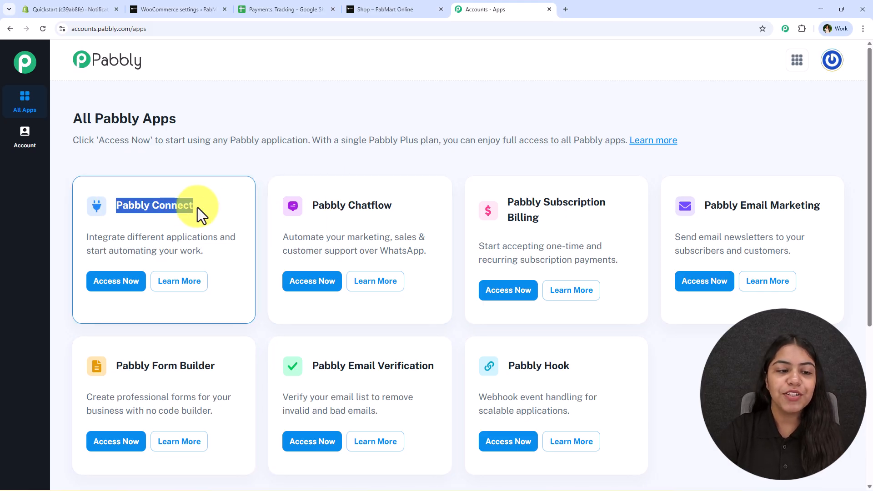
left_click(120, 281)
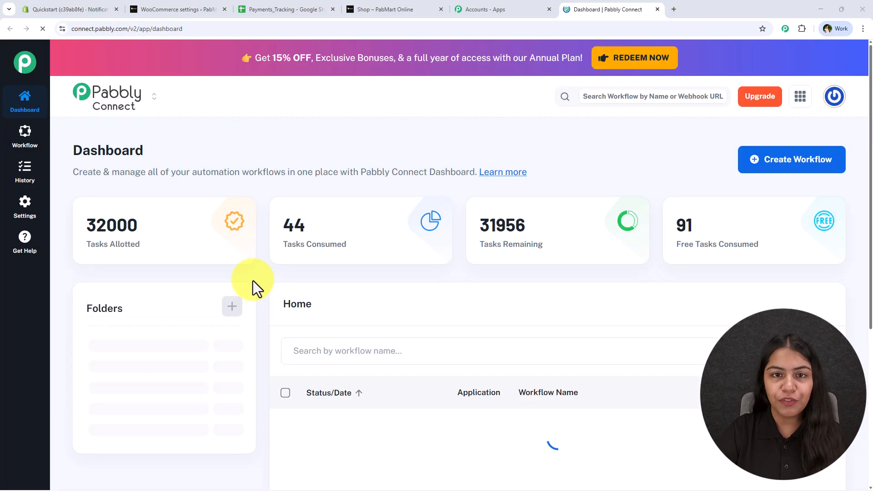
left_click(807, 171)
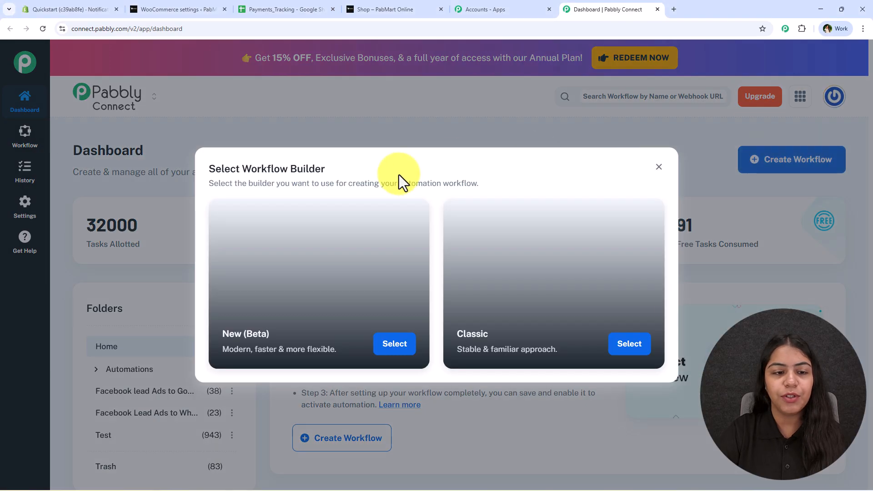
left_click_drag(325, 169, 175, 184)
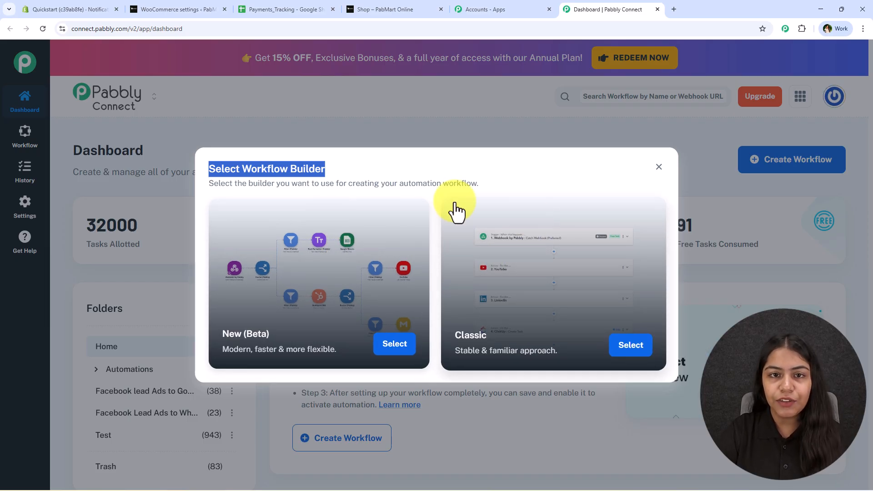
left_click(354, 263)
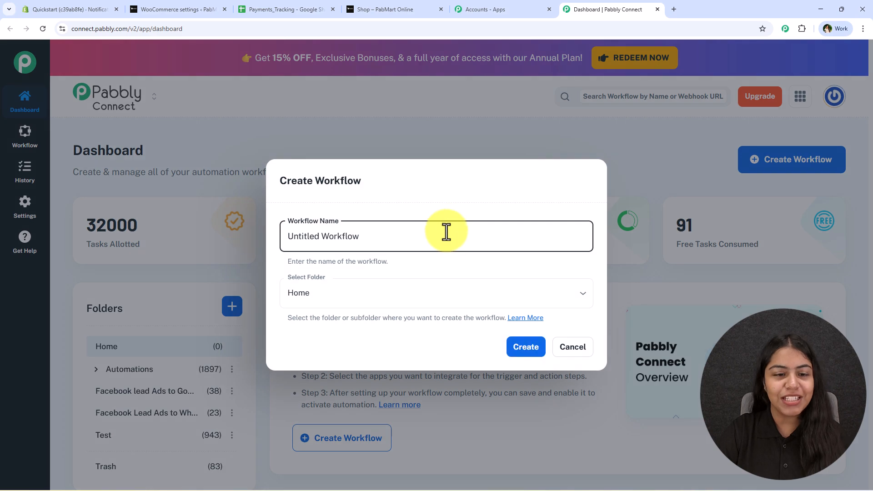
Name the workflow 'Add E-commerce Orders to Google Sheets Automatically' in the Automations folder and create it.
key("ctrl+a")
type("Add E-commerce Orders to Google Sheets Automatically")
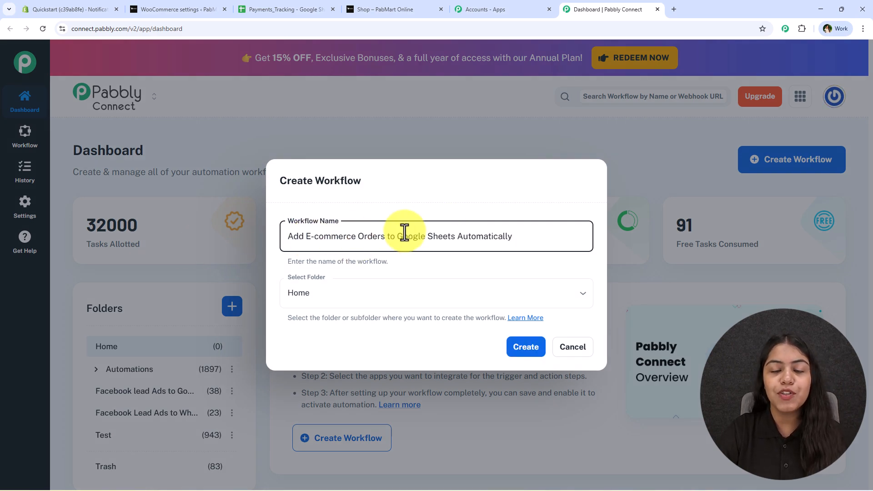
double_click(485, 236)
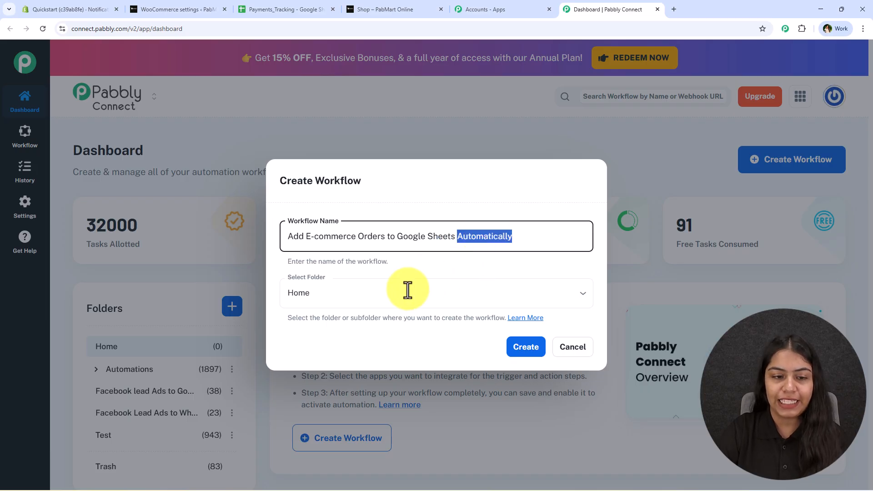
left_click(403, 298)
left_click(370, 345)
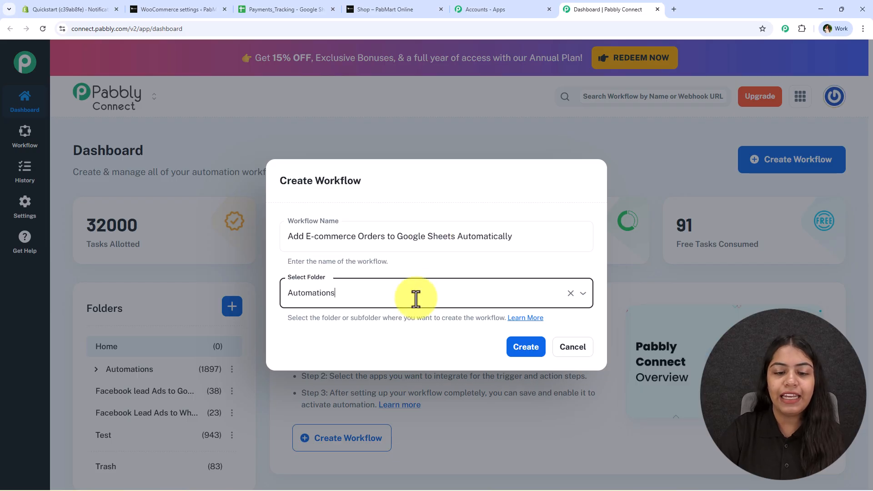
left_click(518, 349)
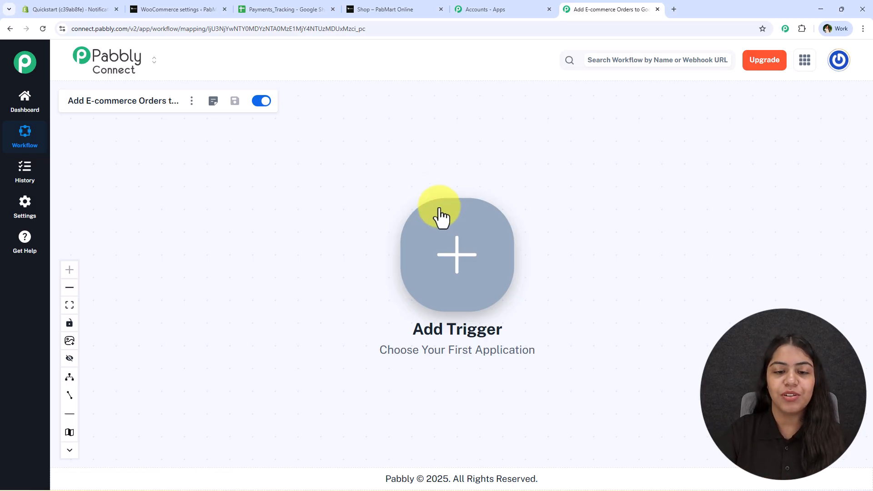
Set the trigger to WooCommerce with the New Order Created event.
left_click(455, 234)
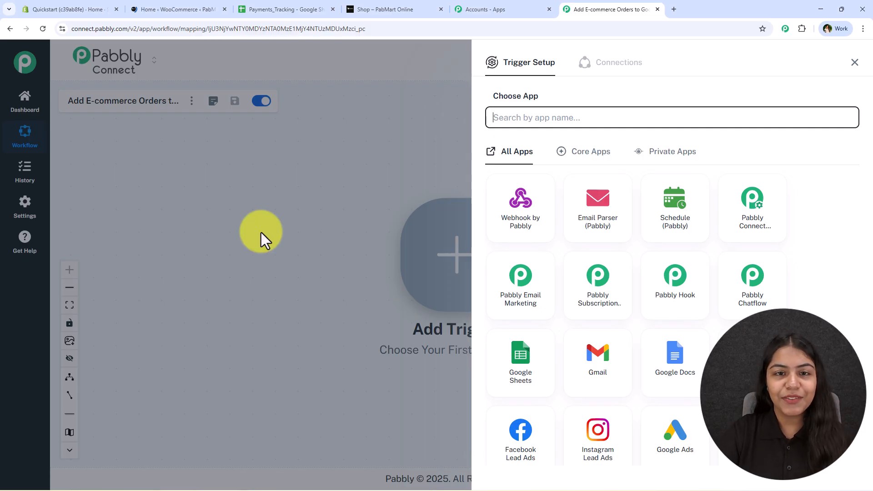
left_click(202, 9)
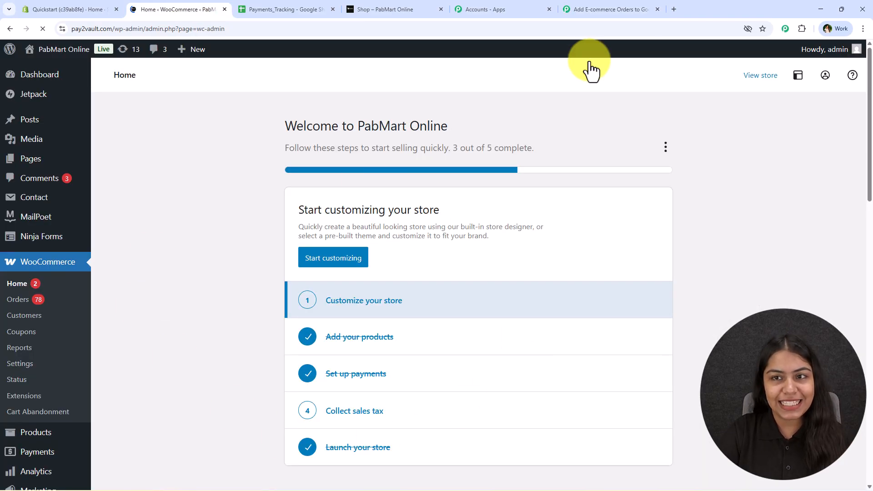
left_click(590, 9)
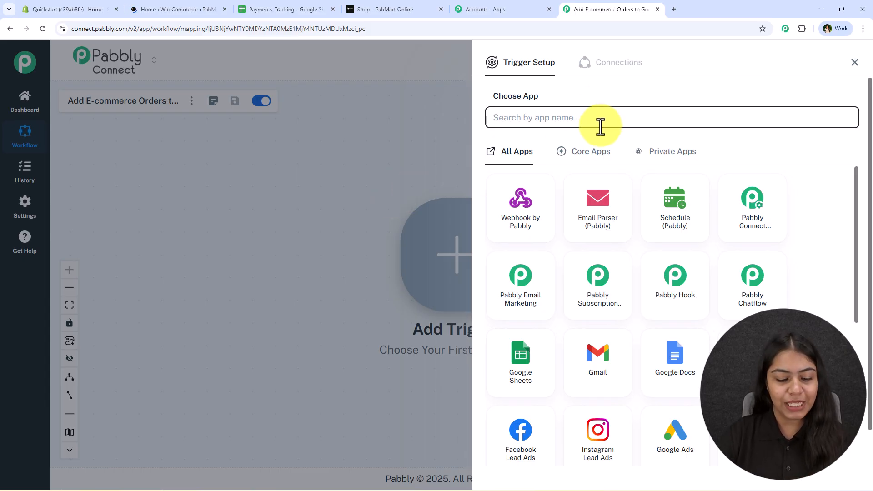
type("Woo")
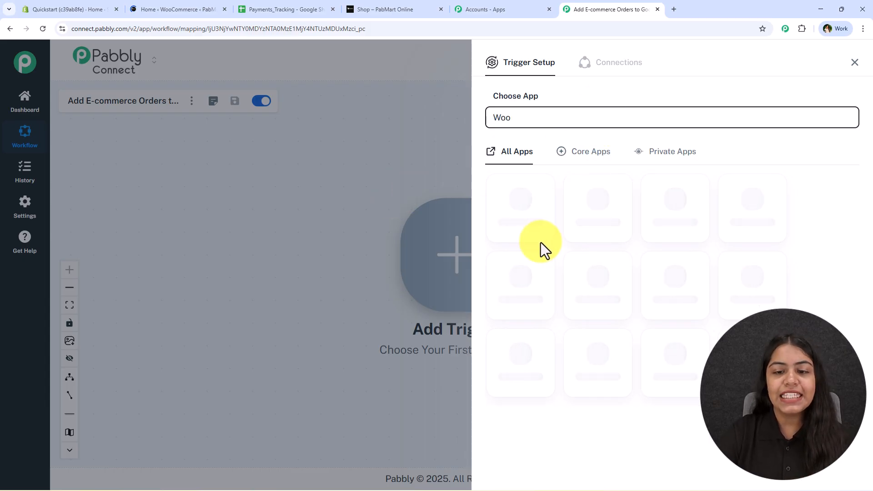
left_click(664, 223)
left_click(575, 175)
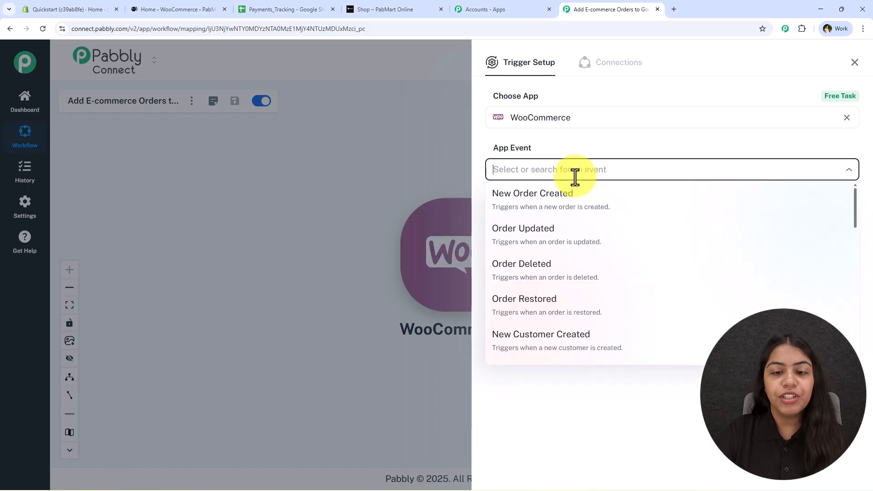
left_click(576, 200)
Connect the trigger and copy its webhook URL.
left_click(499, 214)
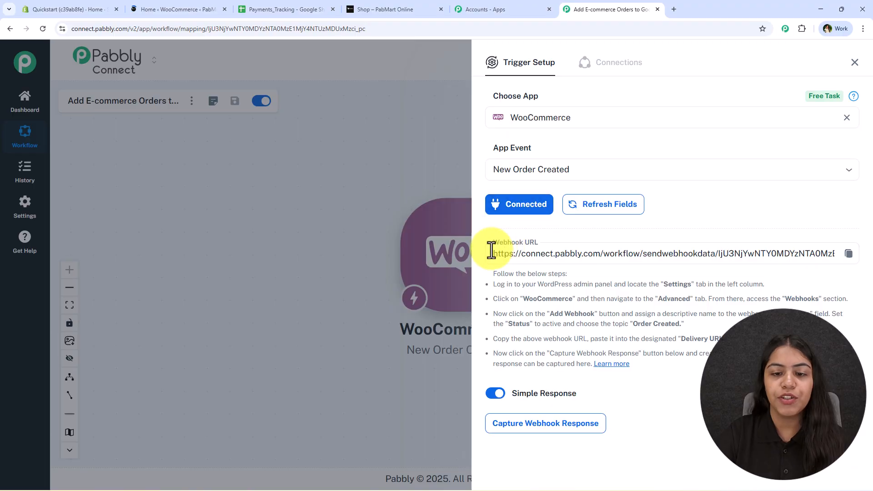
left_click_drag(492, 249, 847, 253)
left_click(854, 255)
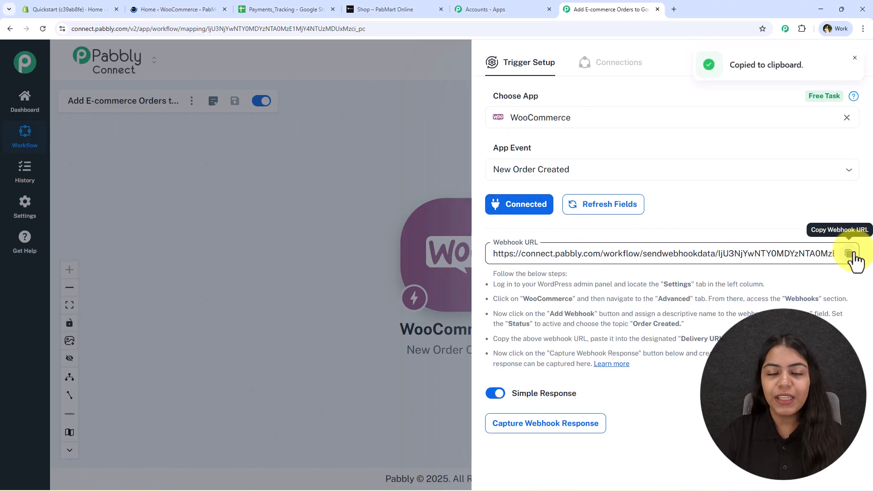
Open WooCommerce's Advanced settings and view the Webhooks list.
left_click(153, 4)
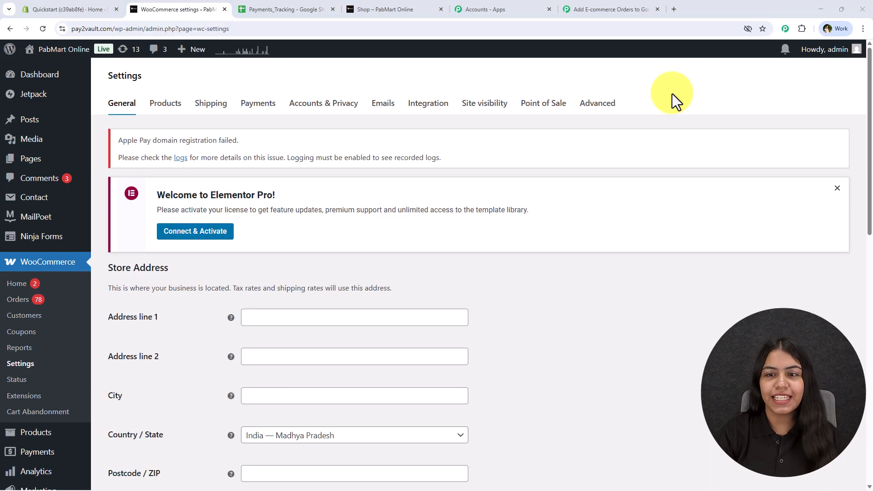
left_click(606, 110)
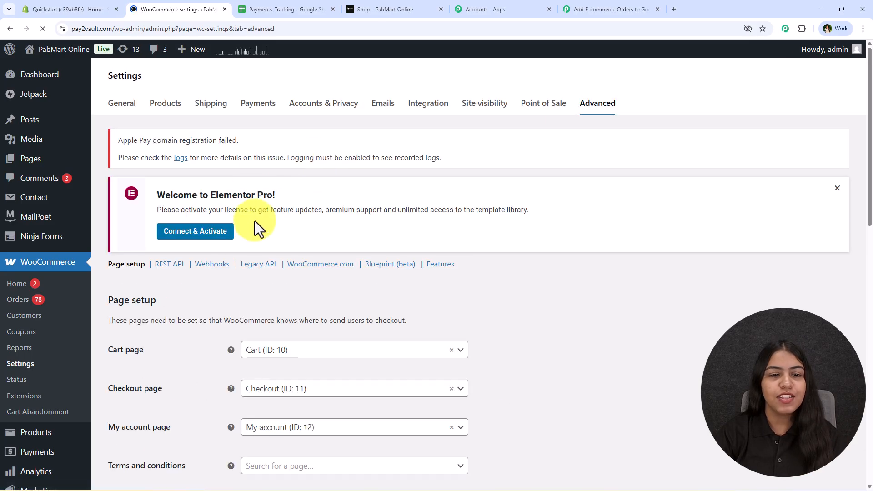
left_click(212, 264)
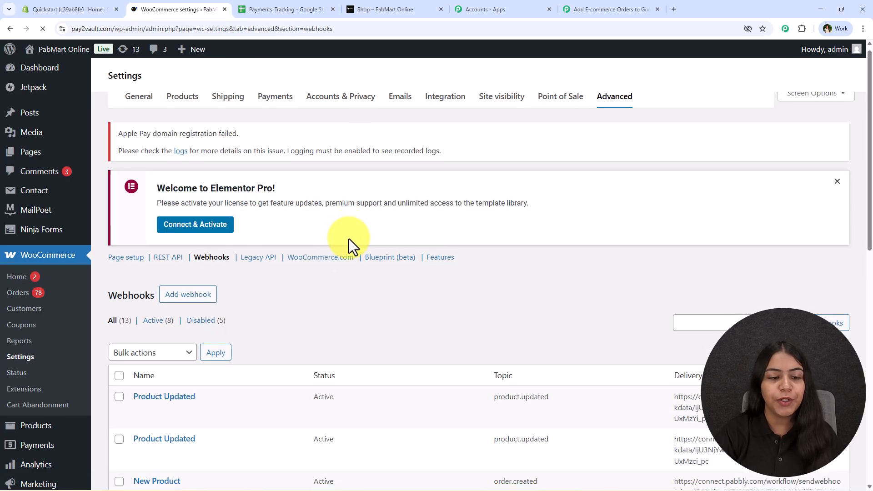
scroll(349, 241, "down", 5)
scroll(334, 391, "up", 5)
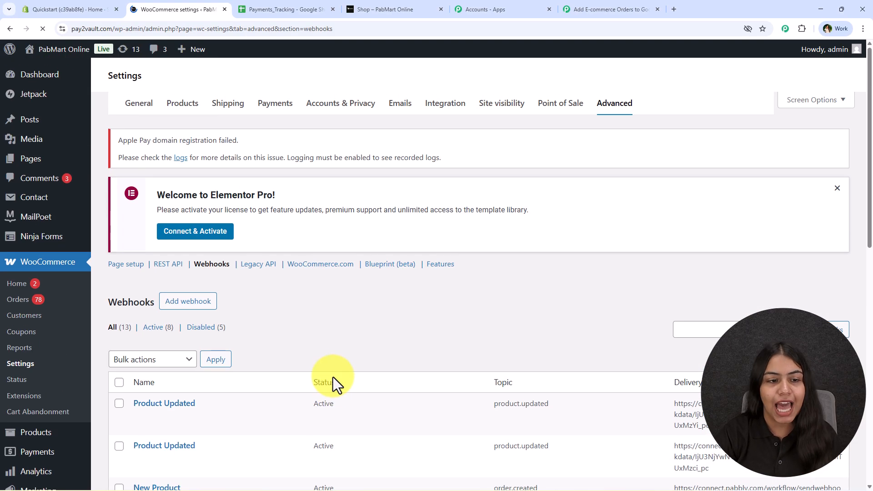
Add a webhook named 'New Order' with status Active and topic Order created.
left_click(195, 313)
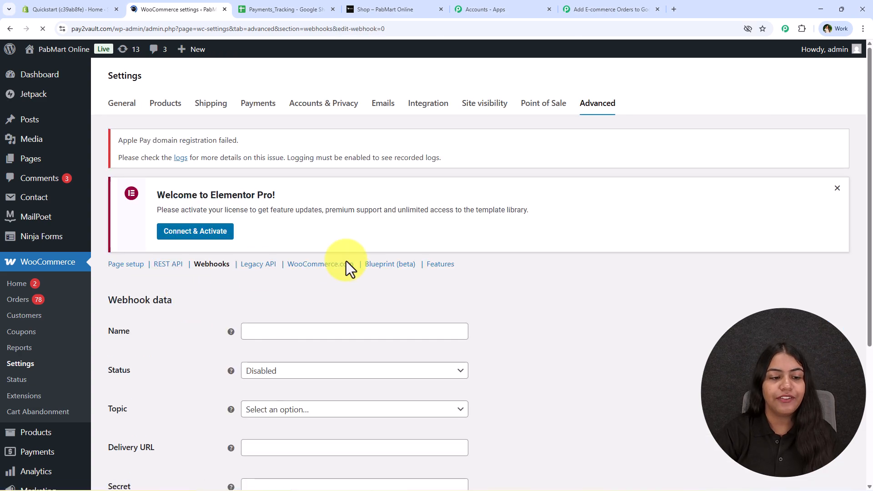
scroll(346, 263, "down", 2)
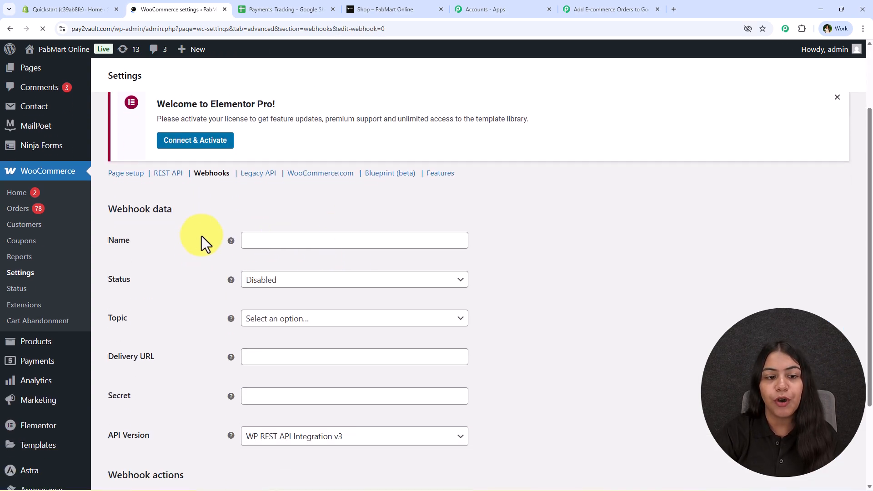
scroll(269, 197, "down", 1)
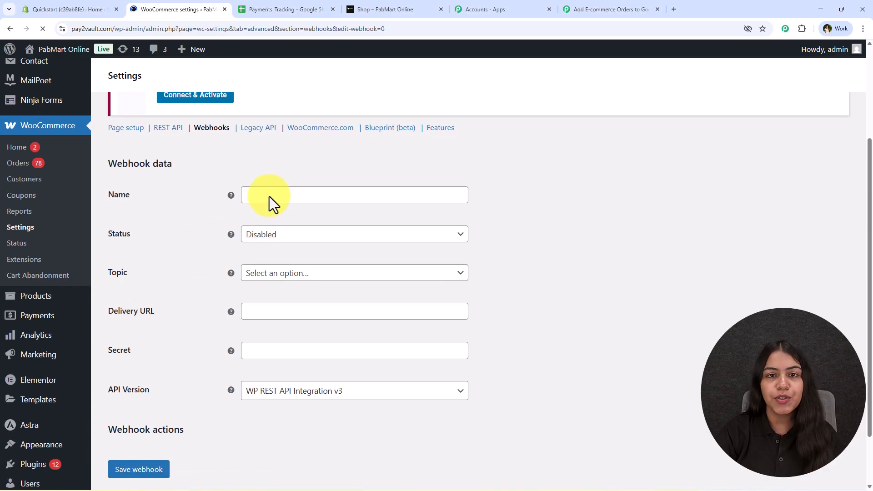
left_click(274, 198)
left_click(302, 218)
left_click(255, 241)
left_click(263, 252)
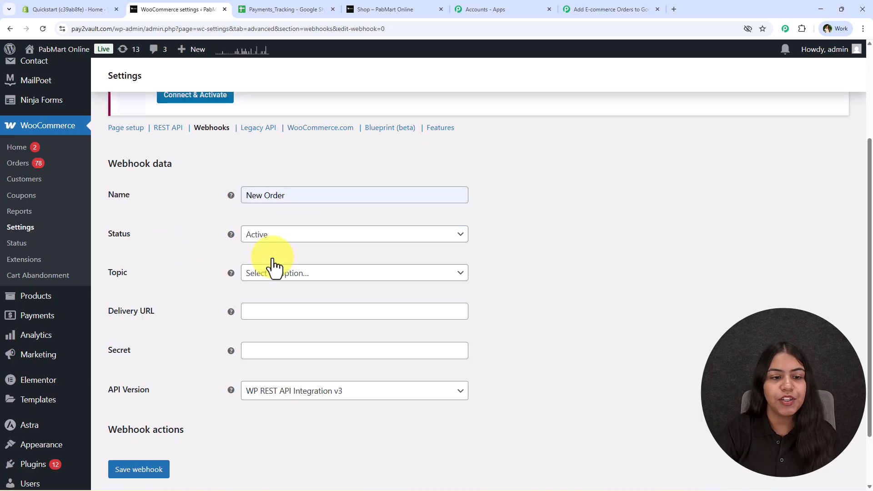
left_click(328, 274)
scroll(308, 361, "down", 4)
type("o")
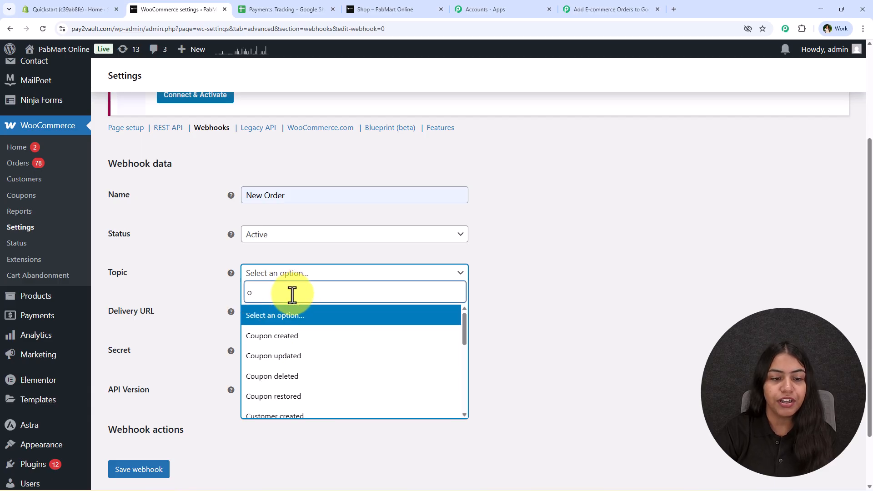
type("r")
left_click(288, 336)
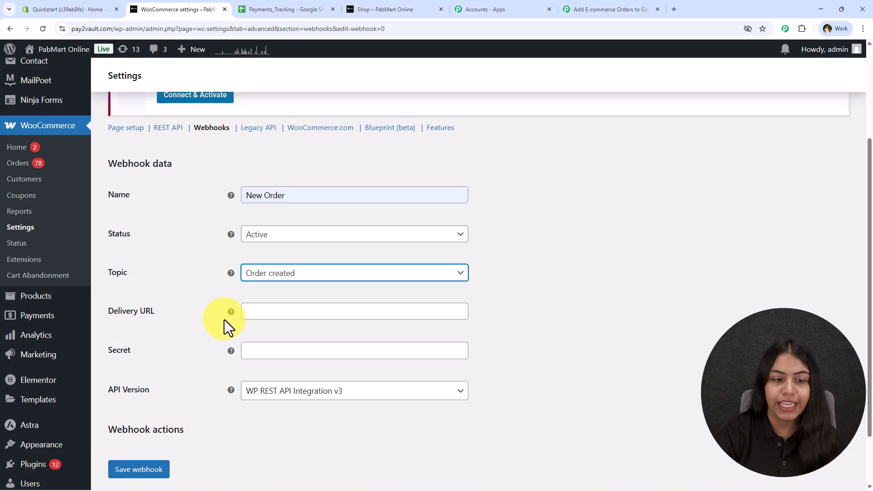
Paste the Pabbly webhook URL into Delivery URL, recopying it from the Pabbly workflow.
left_click(267, 318)
key("ctrl+v")
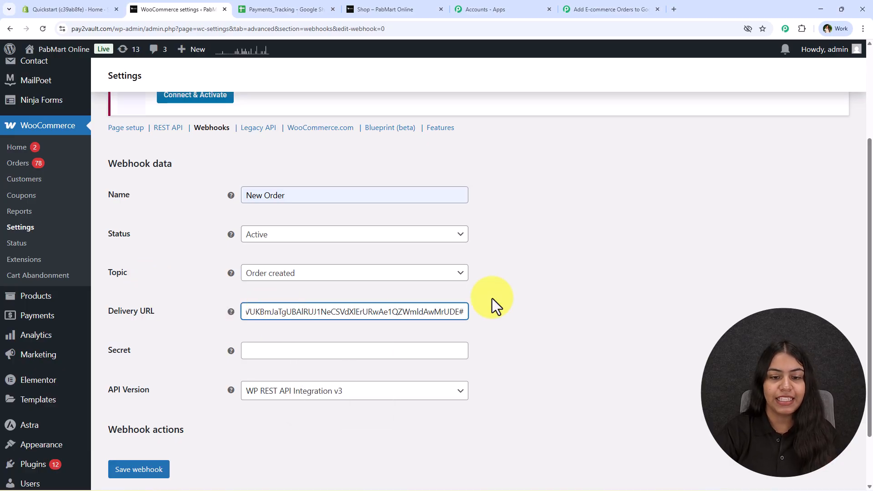
left_click(495, 306)
left_click(627, 9)
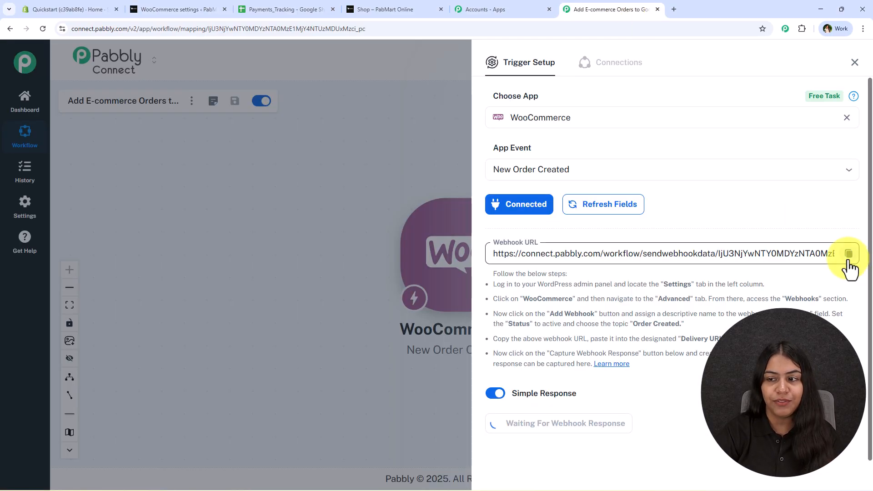
left_click(848, 253)
left_click(184, 4)
left_click(277, 313)
key("ctrl+a")
Replace the Delivery URL with the Pabbly webhook URL and enter a webhook secret.
key("ctrl+v")
left_click(210, 322)
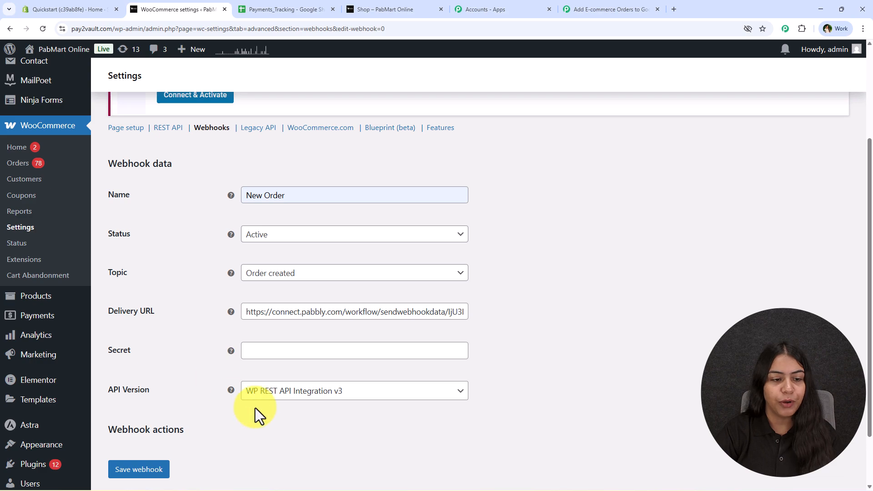
scroll(255, 408, "down", 1)
left_click(278, 307)
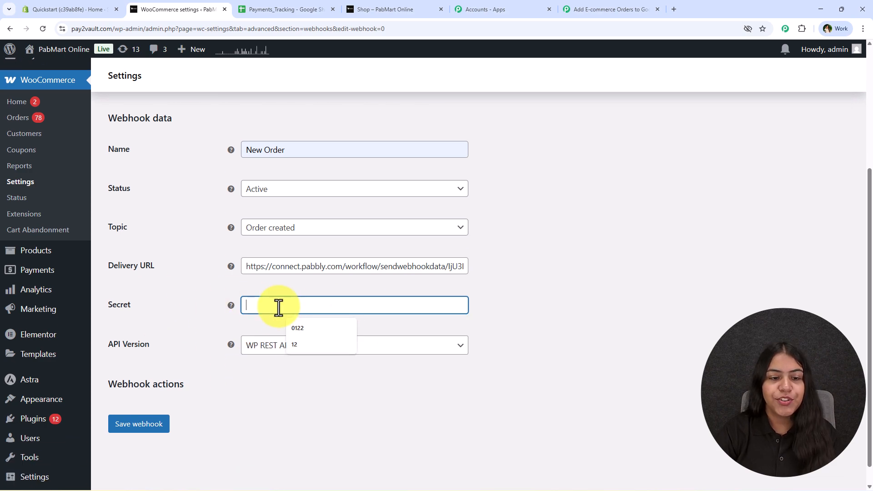
type("1111")
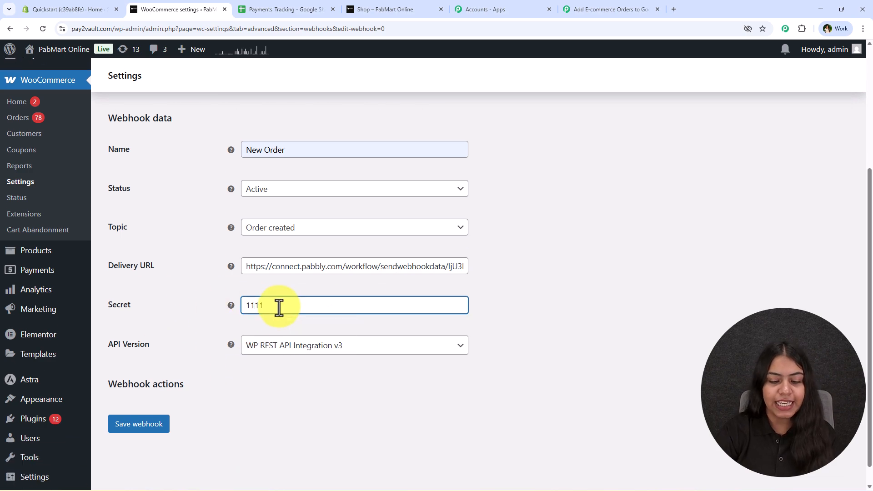
Keep API version WP REST API Integration v3 and save the webhook.
scroll(241, 311, "down", 1)
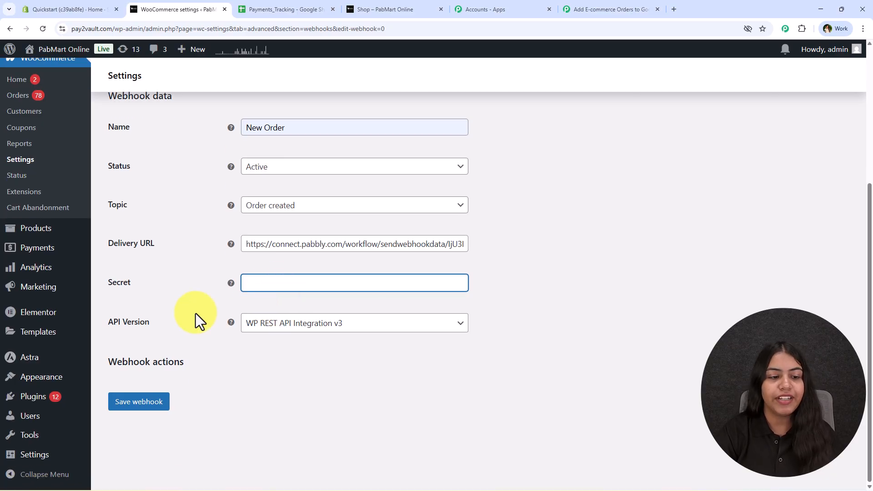
left_click(280, 328)
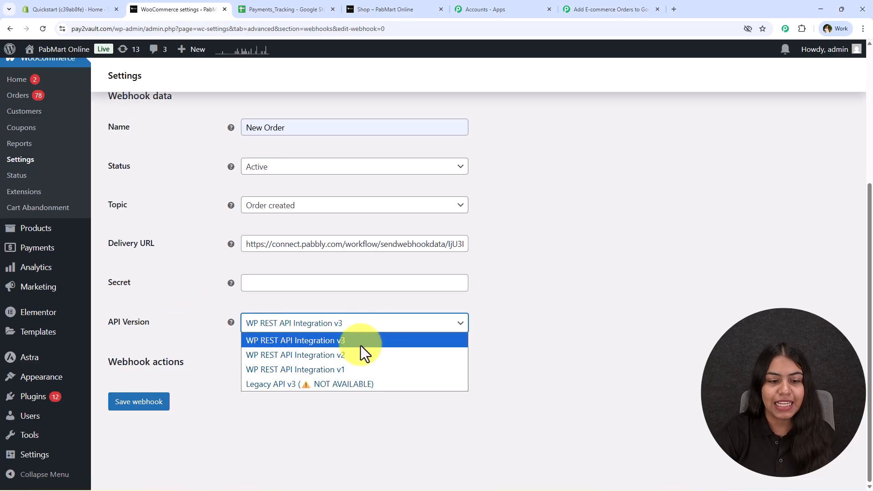
left_click(361, 345)
left_click(151, 404)
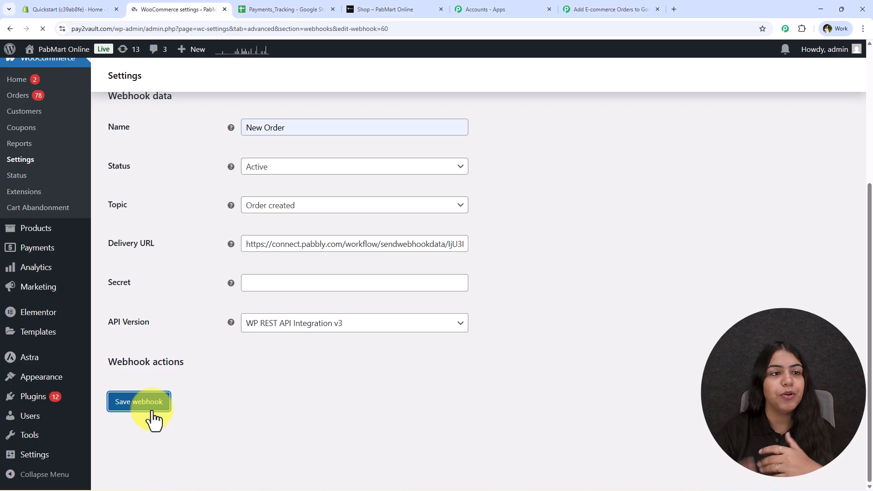
scroll(227, 344, "down", 3)
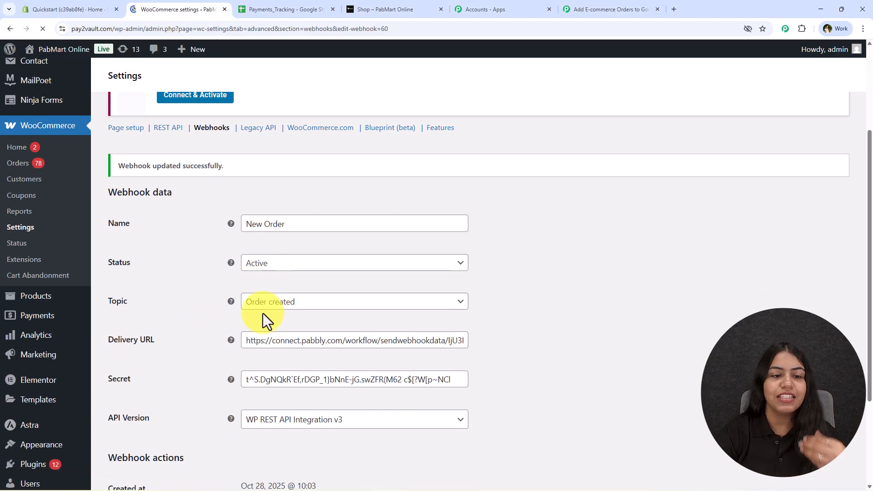
Compare the captured response (webhook_id 60) with the empty Payments_Tracking row 3.
left_click(591, 8)
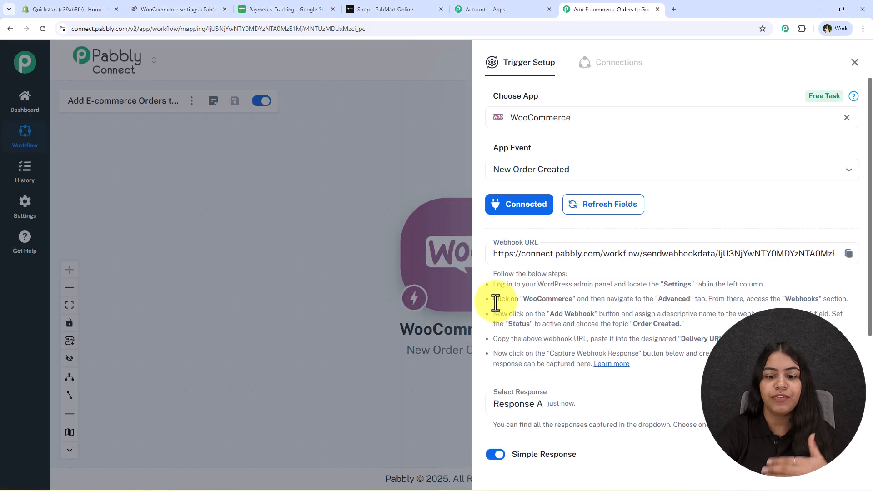
scroll(562, 302, "down", 5)
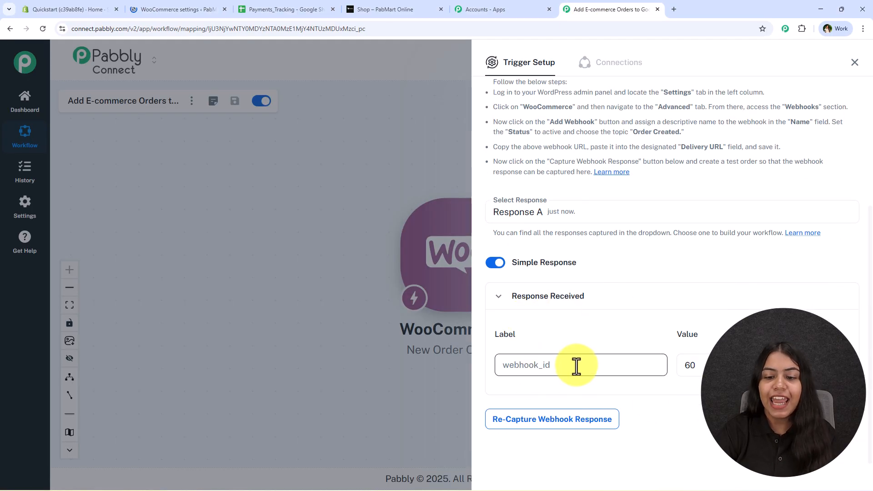
left_click_drag(575, 366, 499, 366)
key("Tab")
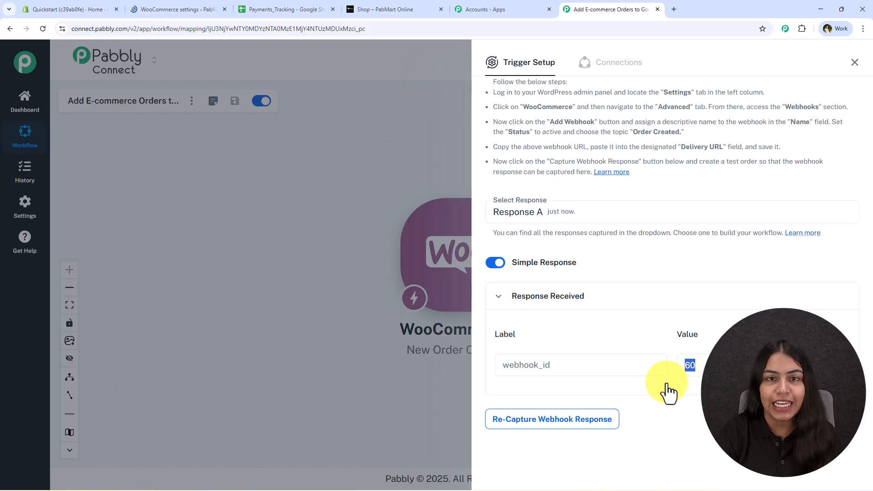
left_click(282, 9)
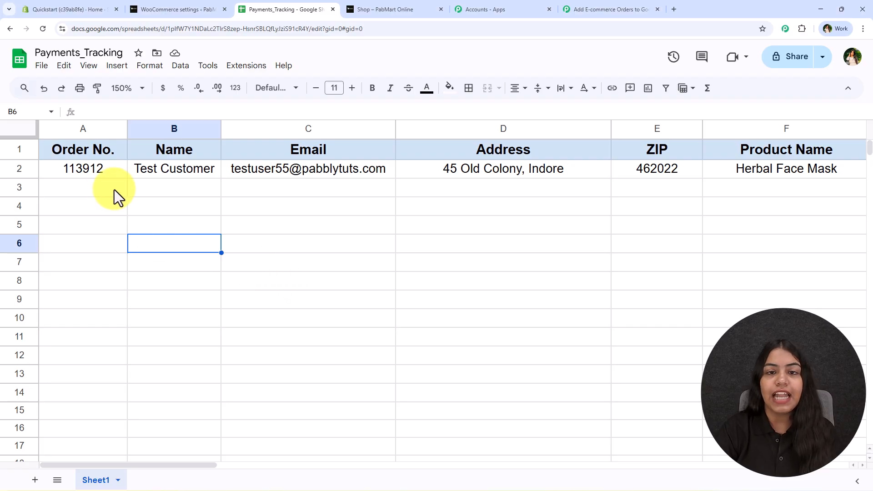
left_click_drag(107, 189, 688, 188)
left_click(555, 258)
Re-capture the WooCommerce webhook response in Pabbly and confirm with Yes.
left_click(610, 9)
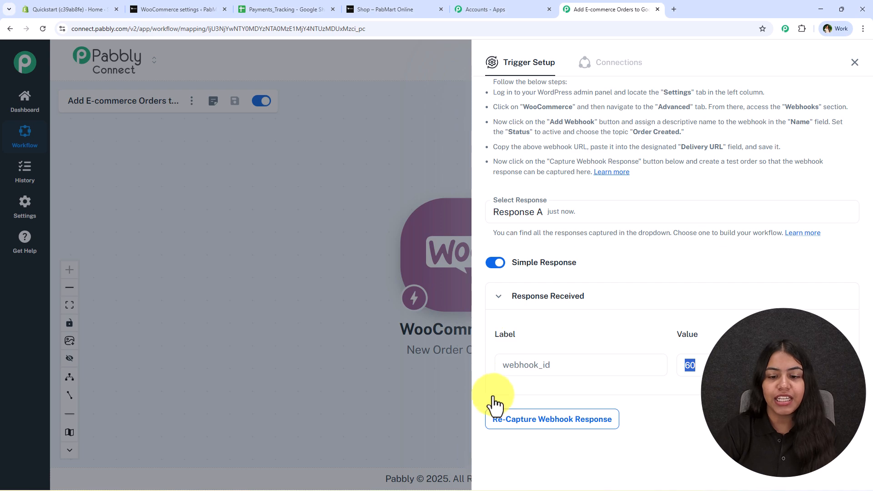
left_click(502, 420)
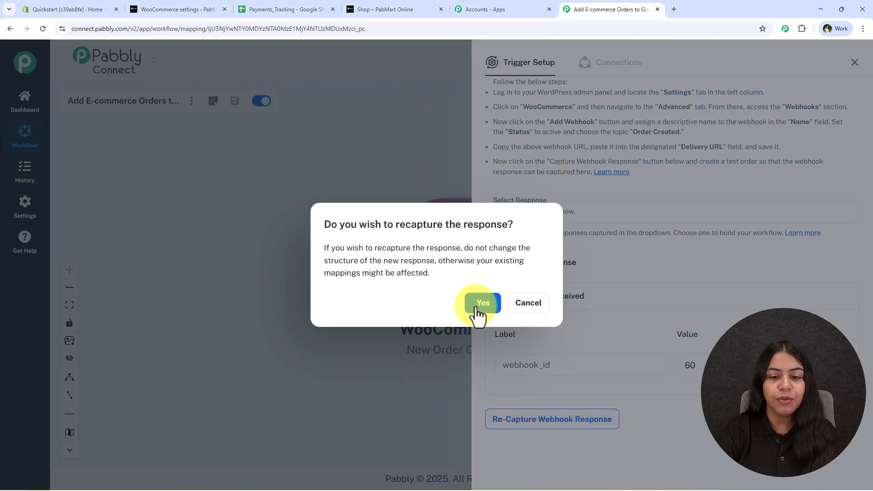
left_click(476, 306)
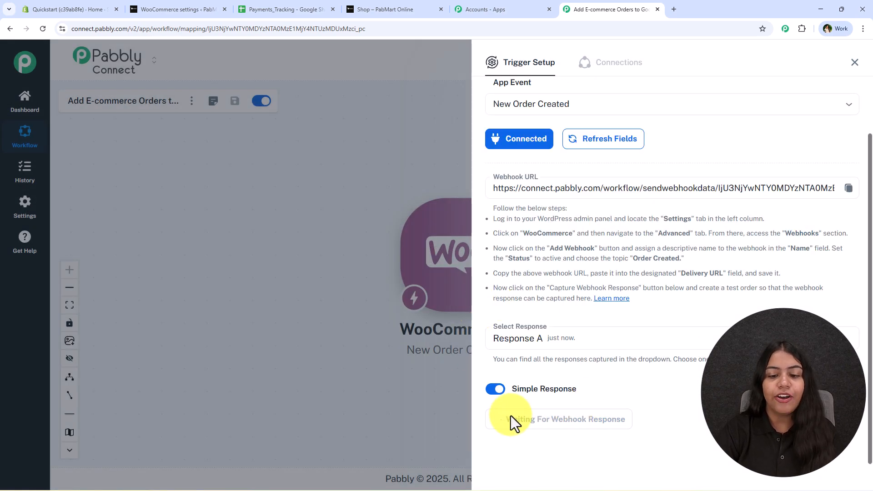
Add HydraDew Moisturizing Cream to the cart from the PabMart shop page.
left_click(154, 8)
scroll(271, 158, "down", 2)
left_click(370, 7)
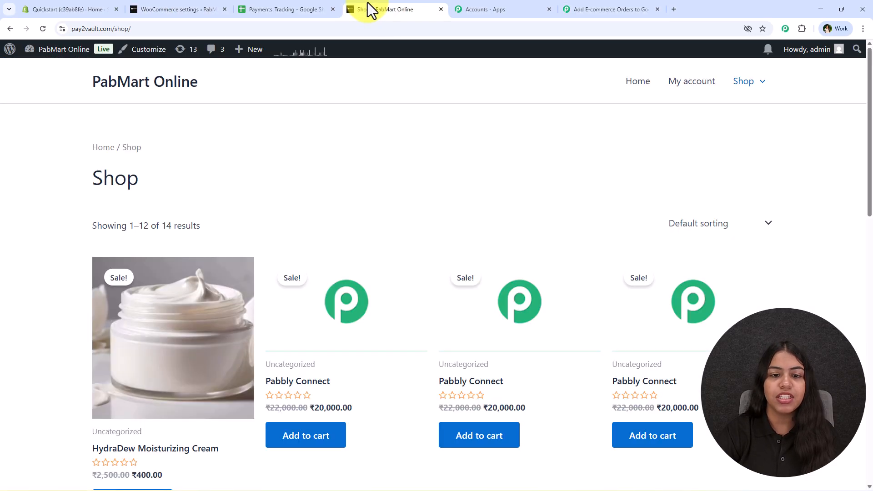
scroll(261, 239, "down", 3)
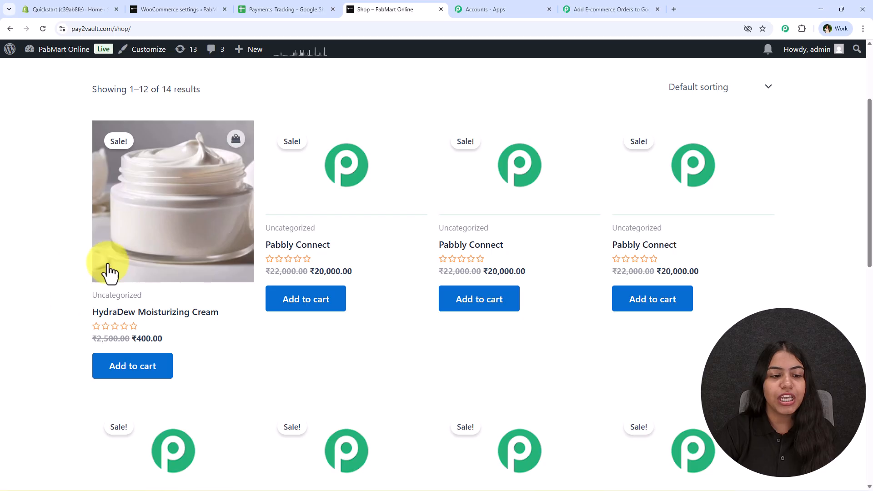
left_click(146, 371)
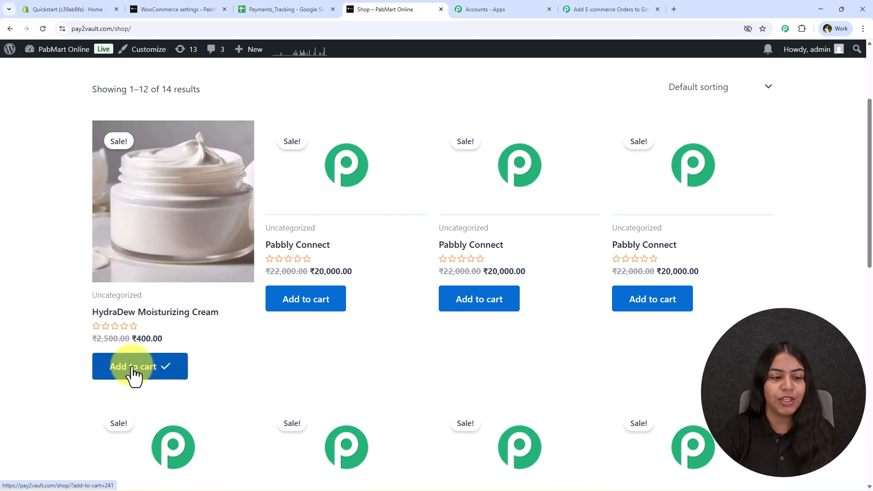
Go to the cart and proceed to checkout.
scroll(764, 156, "up", 3)
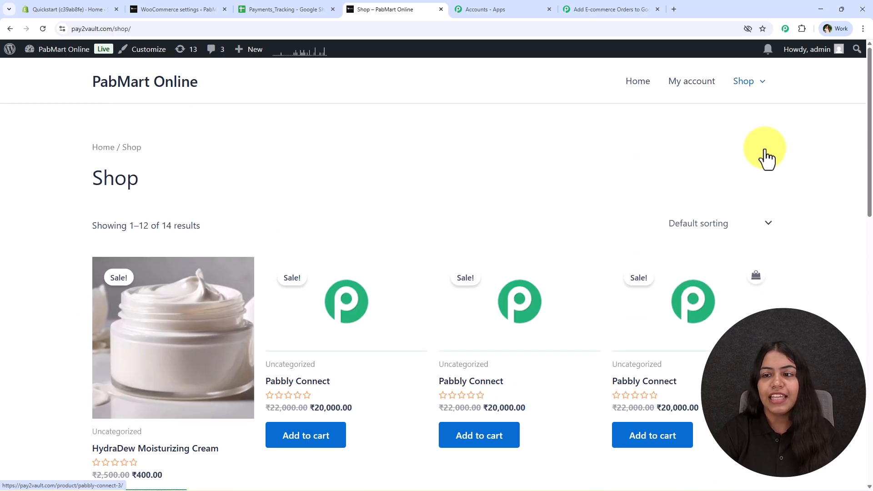
mouse_move(743, 87)
left_click(745, 125)
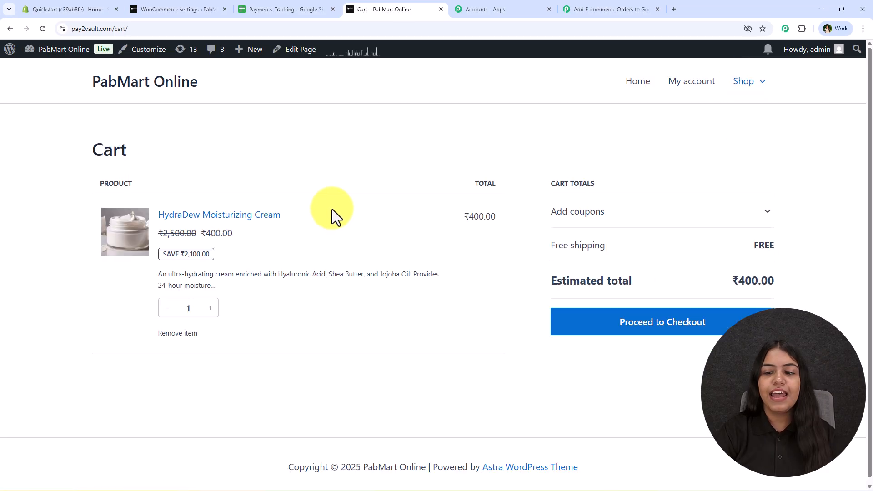
left_click(640, 332)
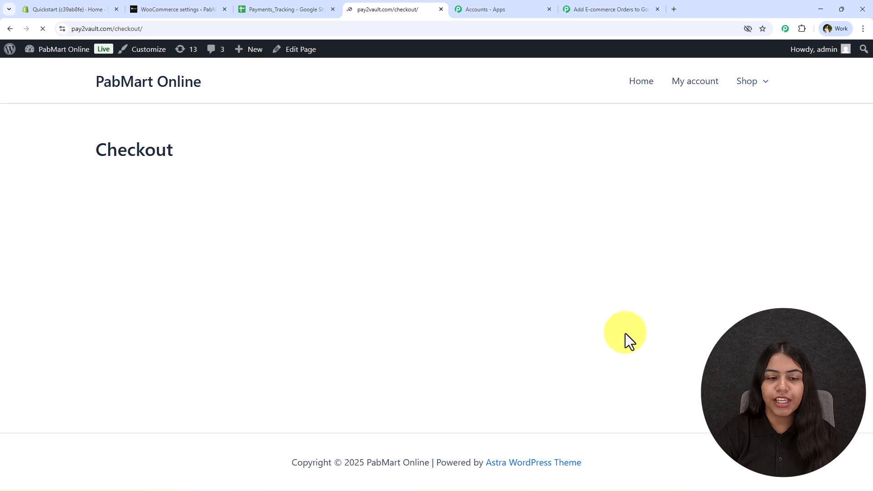
Opt out of marketing emails and untick 'Use same address for billing'.
scroll(191, 224, "down", 1)
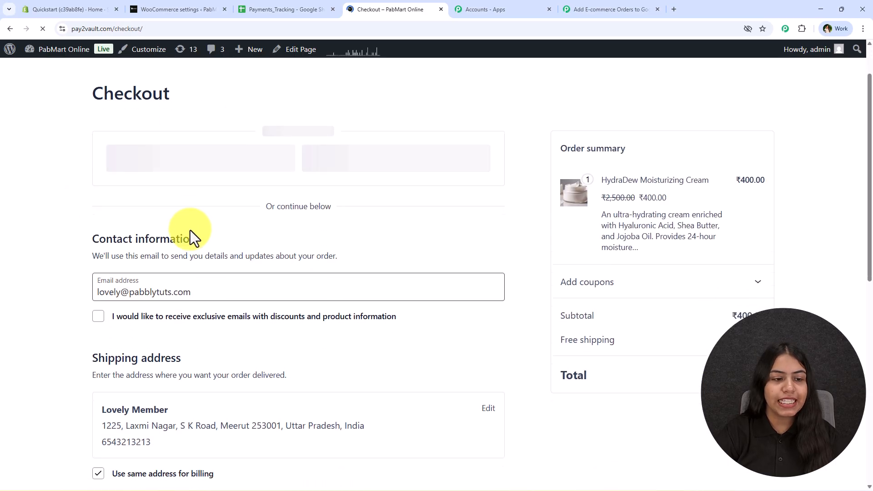
scroll(191, 228, "down", 1)
scroll(244, 284, "down", 2)
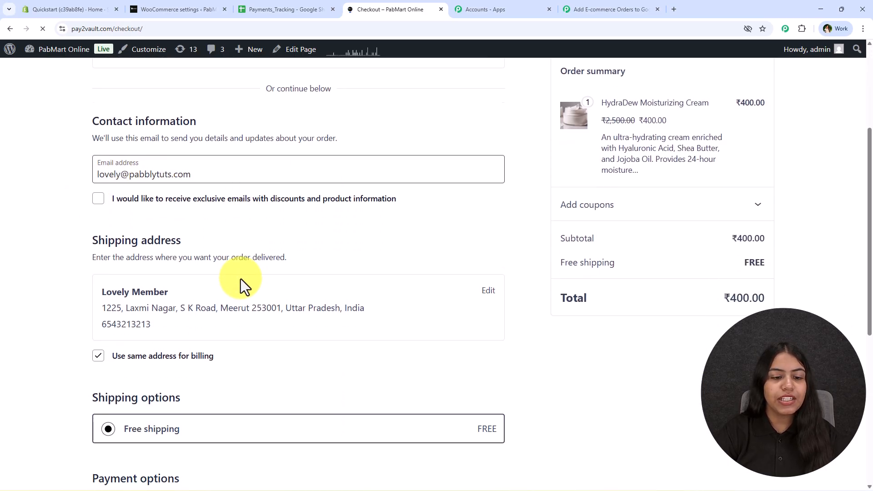
scroll(182, 197, "up", 2)
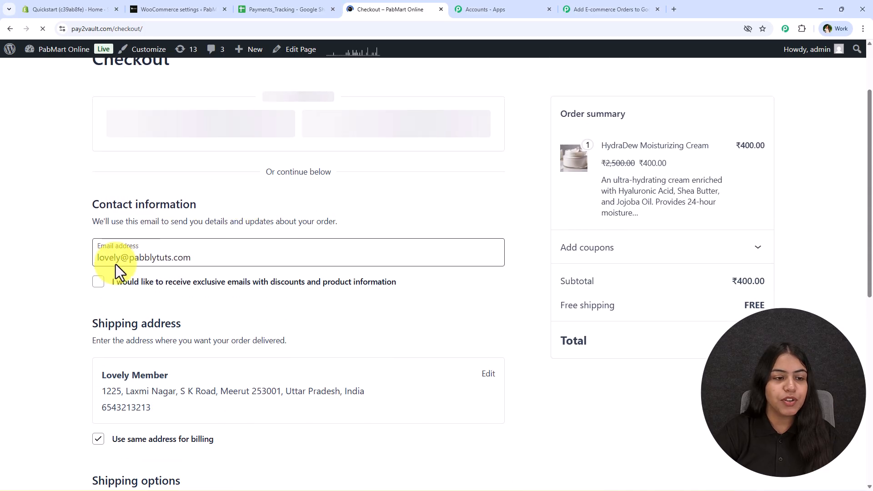
scroll(149, 207, "down", 2)
scroll(109, 287, "down", 3)
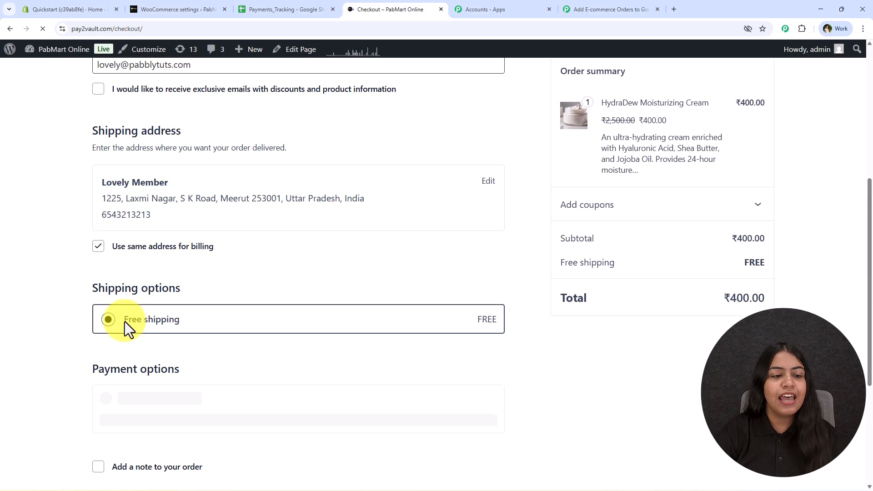
scroll(113, 332, "up", 6)
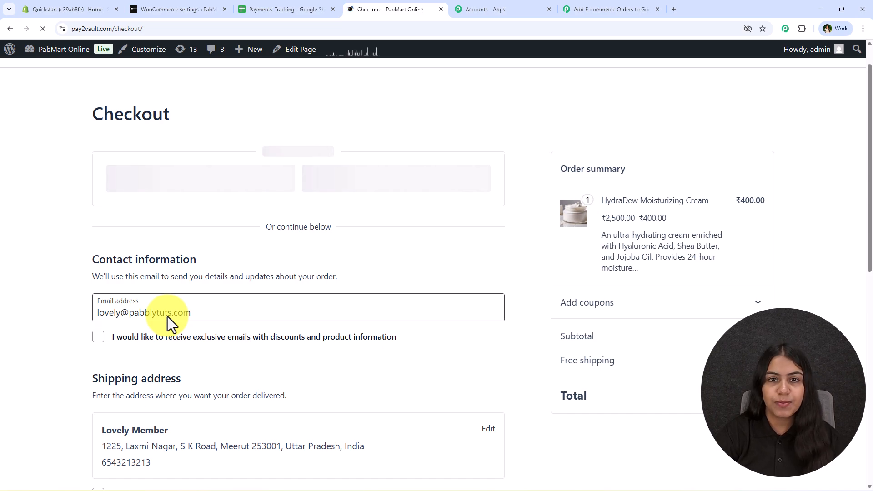
scroll(133, 319, "up", 1)
scroll(133, 318, "down", 10)
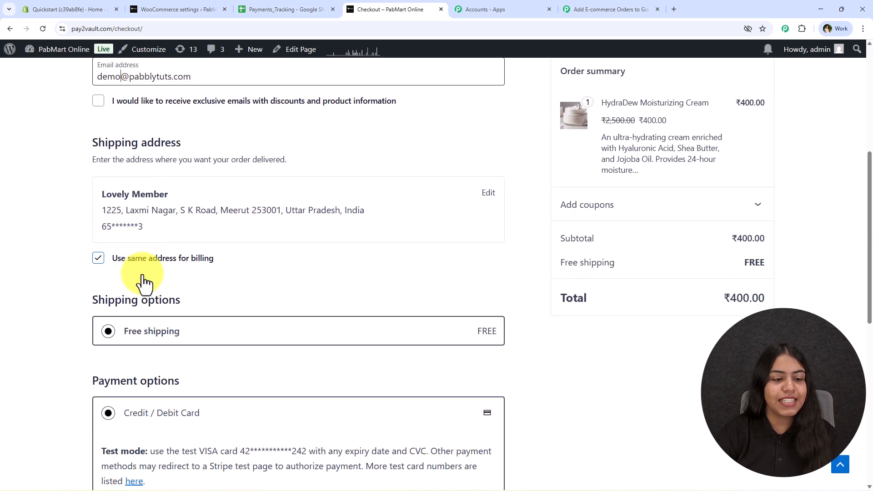
scroll(164, 365, "down", 4)
scroll(165, 367, "up", 10)
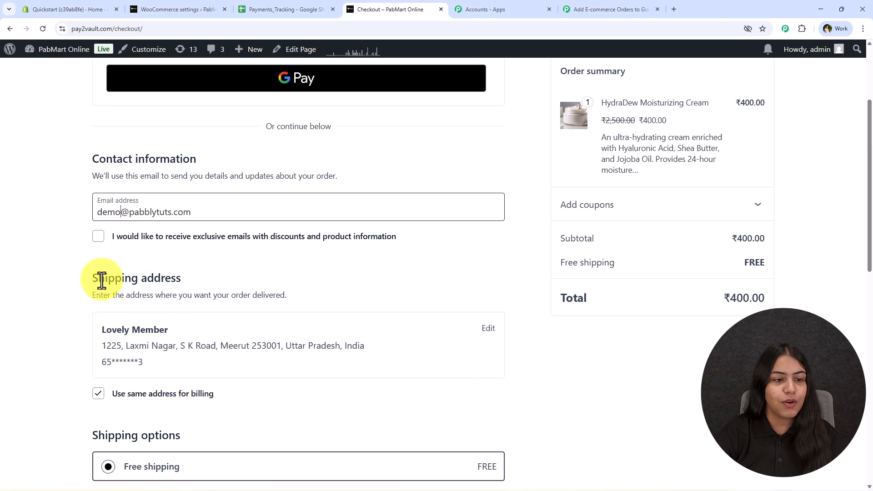
left_click(98, 236)
scroll(129, 279, "down", 3)
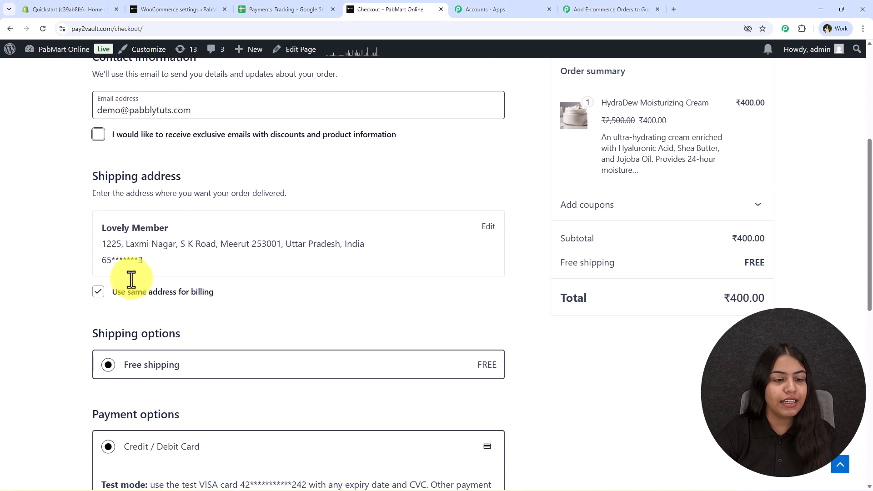
left_click(98, 257)
Set the billing first name to 'Demo' and accept the saved Madhya Pradesh address.
scroll(156, 332, "down", 4)
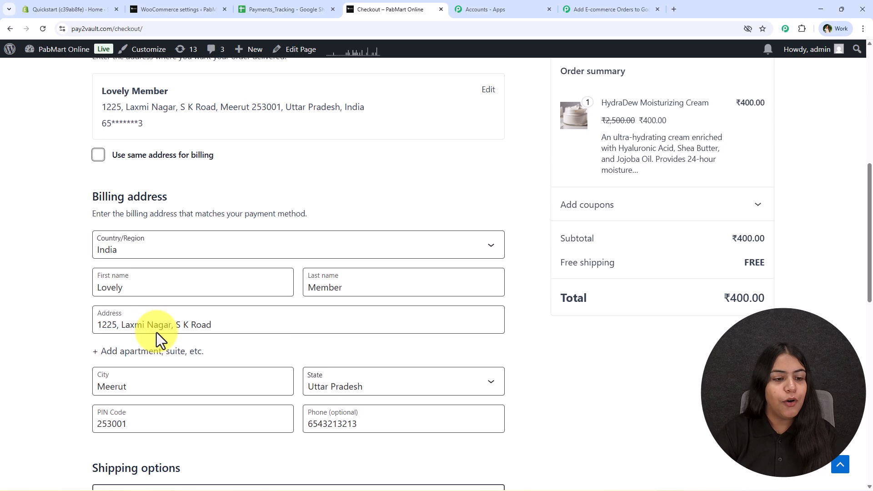
double_click(130, 210)
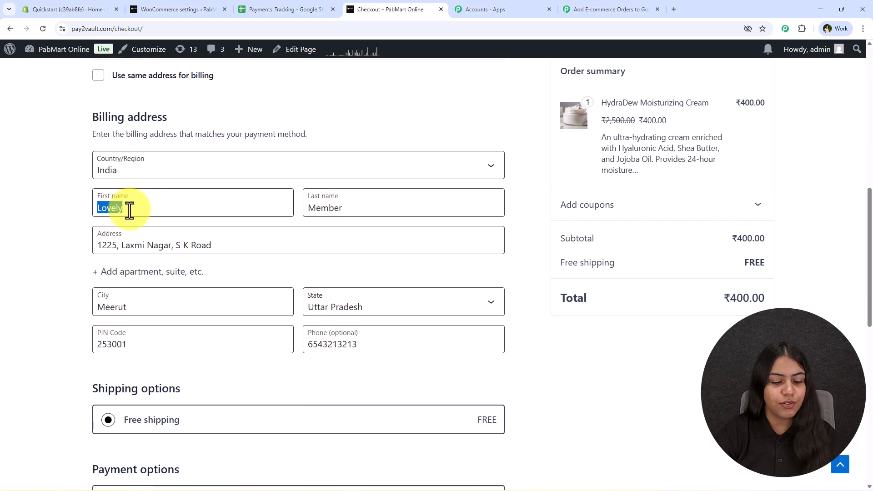
type("Demo")
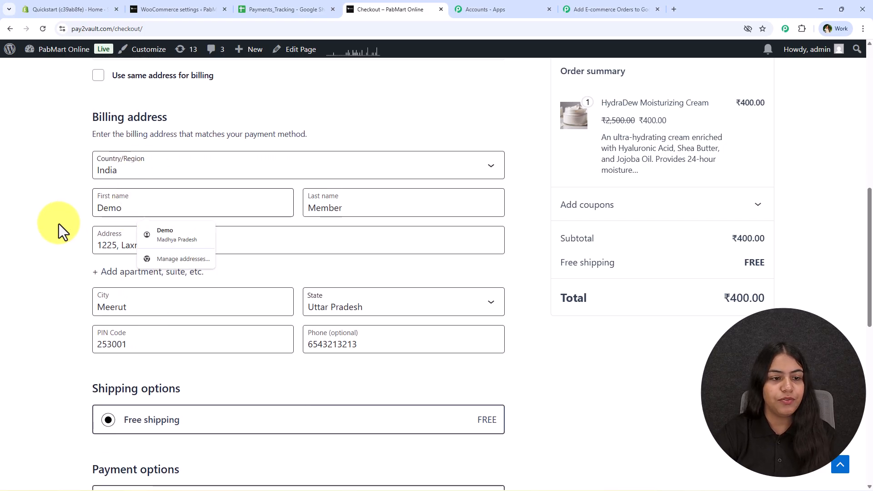
left_click(181, 238)
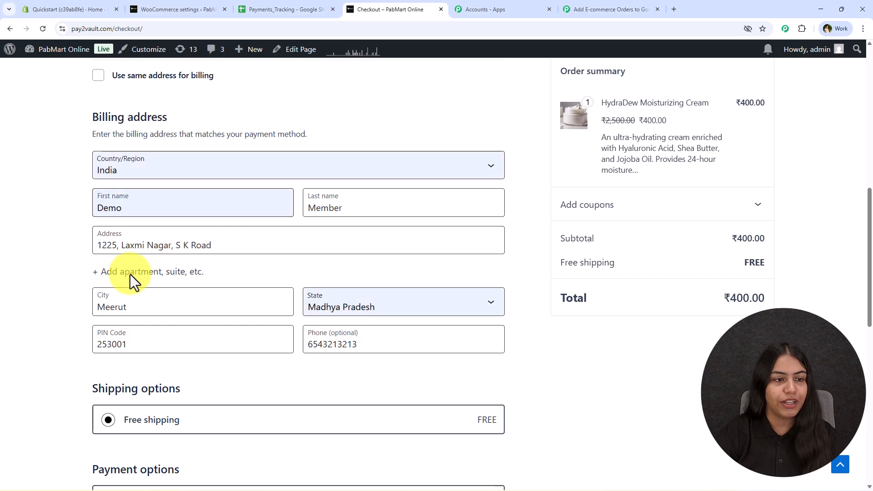
Choose Cash on delivery and place the ₹400 order.
scroll(262, 272, "up", 8)
scroll(269, 244, "down", 2)
scroll(274, 175, "down", 13)
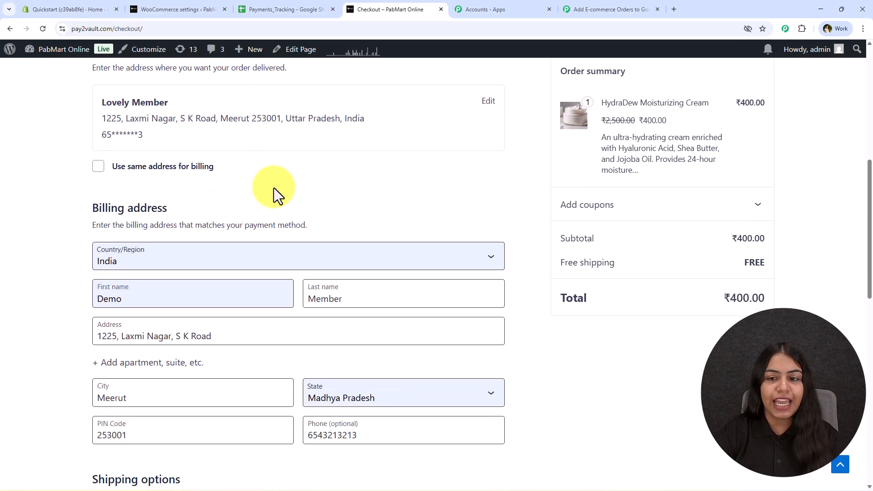
scroll(182, 230, "up", 2)
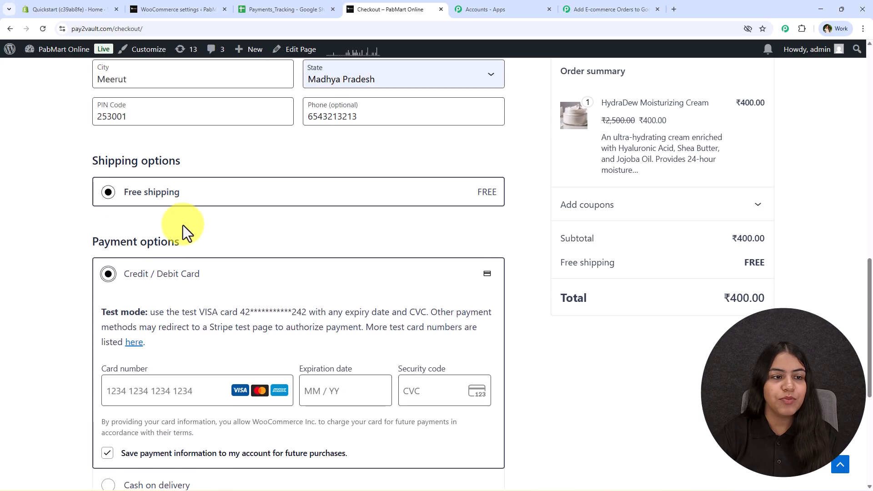
scroll(105, 273, "down", 4)
left_click(109, 303)
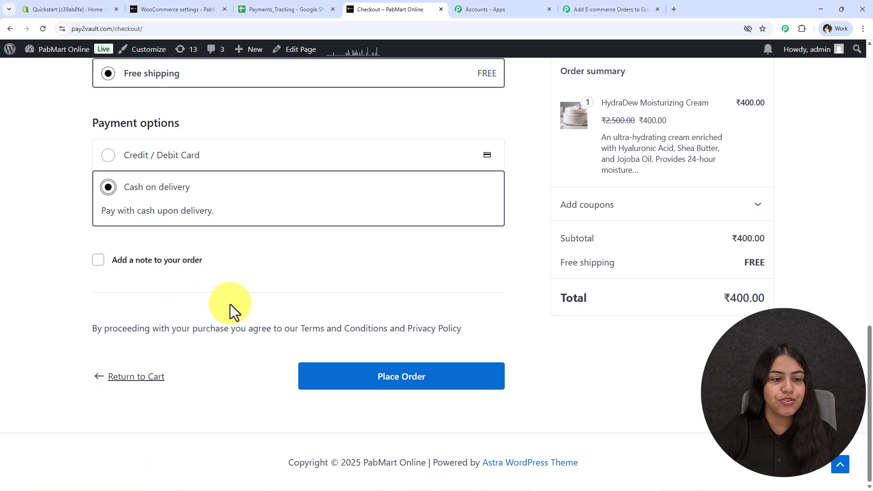
left_click(394, 376)
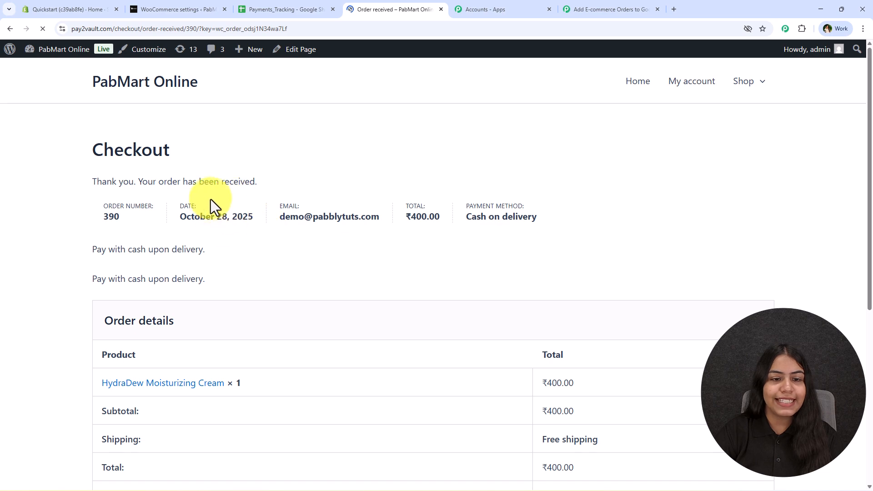
Review the order 390 received page, then return to the 'Add E-commerce Orders' Pabbly tab.
scroll(486, 214, "down", 7)
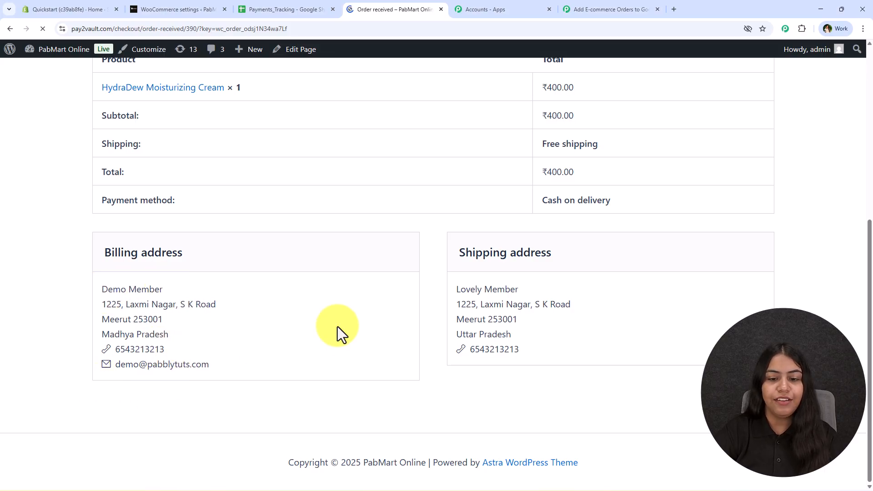
scroll(338, 327, "up", 7)
left_click(582, 6)
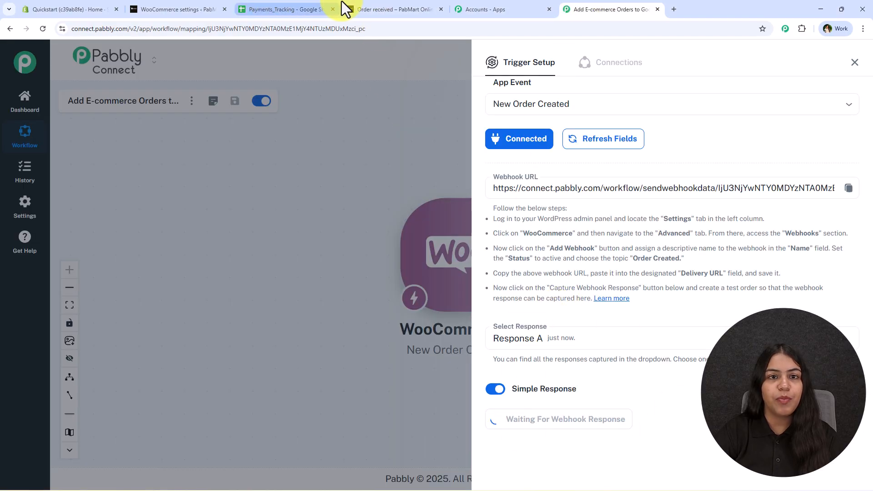
Check the order 390 confirmation page in the store tab once more.
left_click(350, 6)
left_click(591, 8)
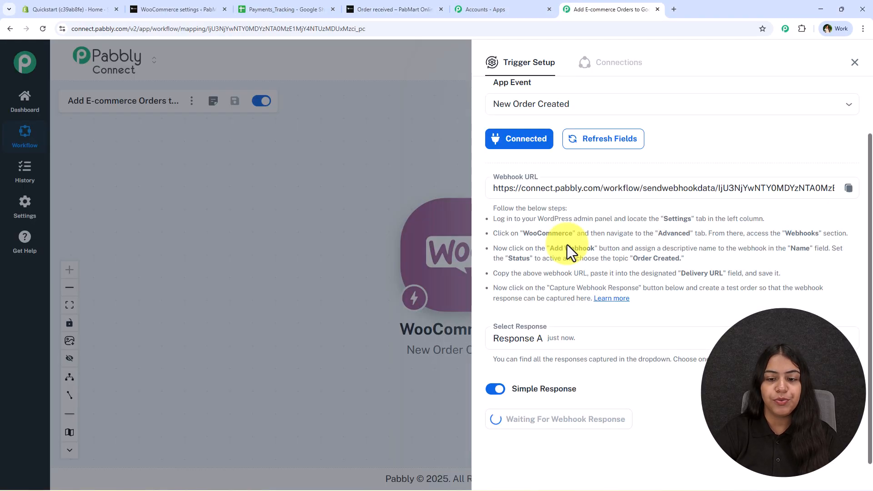
left_click(371, 6)
scroll(271, 360, "down", 7)
scroll(271, 354, "up", 7)
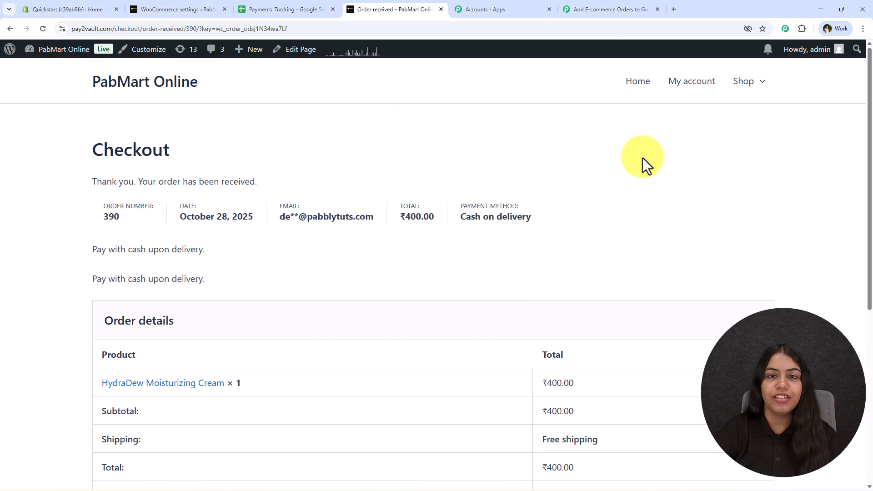
Review captured Response B for order 390 (total 400.00) and close Trigger Setup.
left_click(650, 8)
scroll(647, 313, "down", 6)
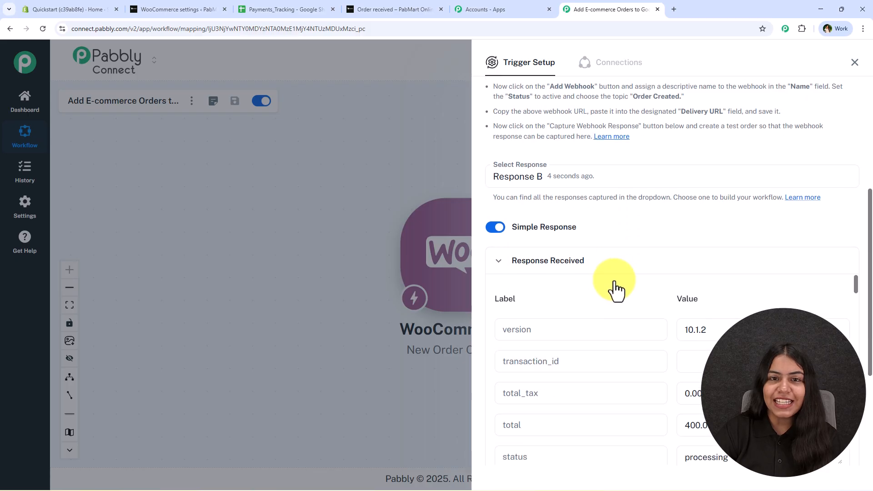
scroll(673, 312, "down", 20)
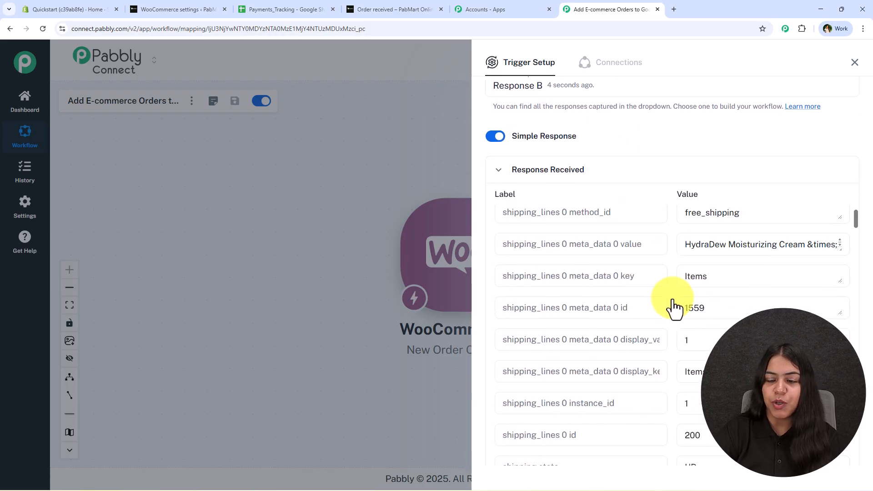
scroll(673, 302, "down", 5)
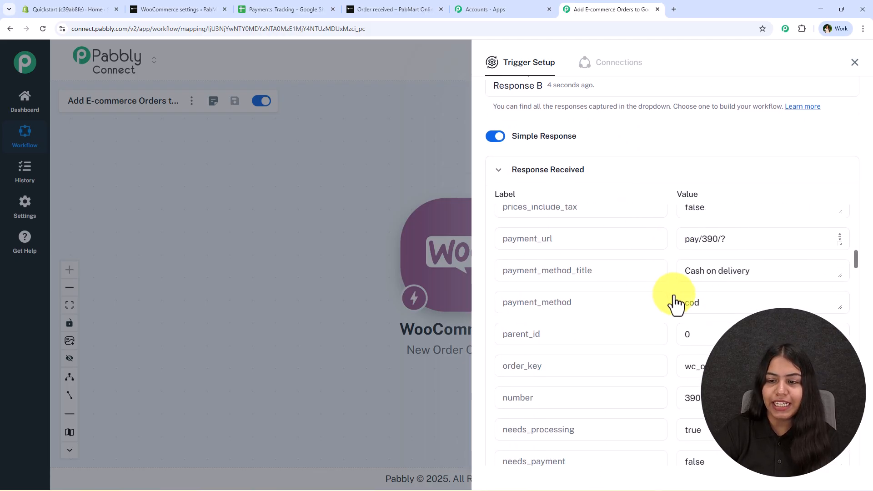
scroll(672, 302, "up", 5)
left_click_drag(773, 315, 624, 280)
scroll(628, 291, "down", 15)
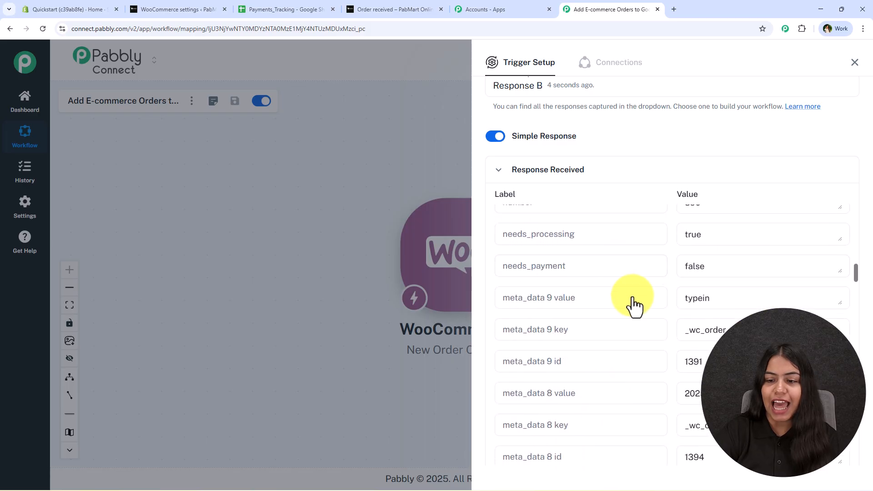
scroll(624, 310, "down", 15)
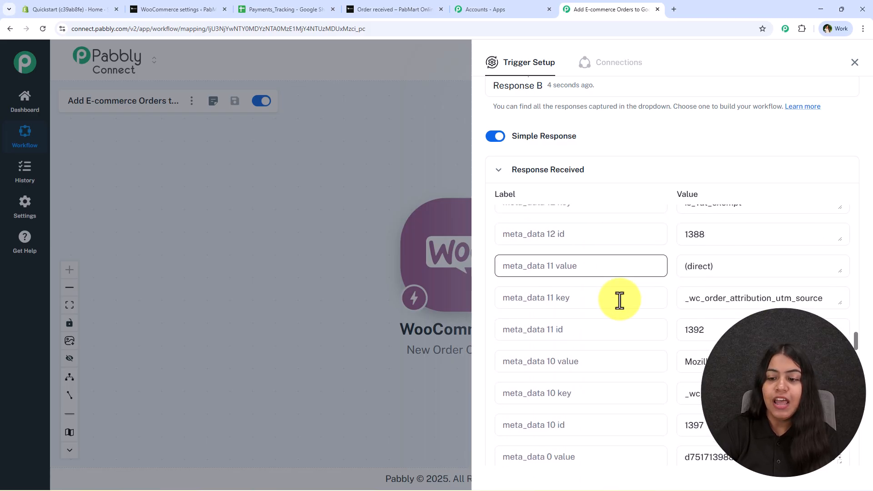
scroll(620, 307, "down", 5)
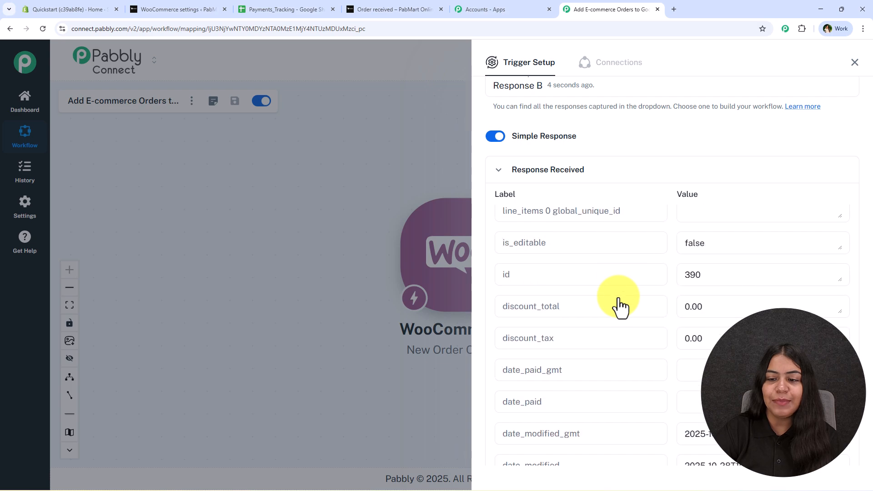
left_click(855, 62)
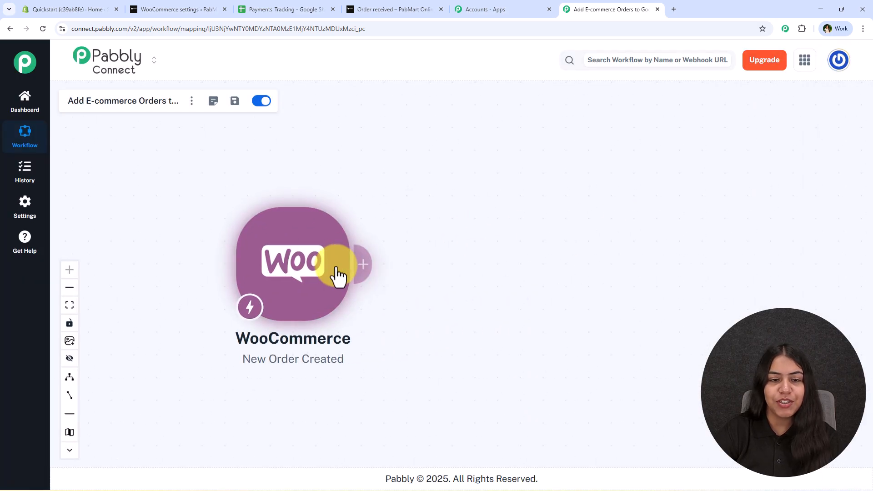
Add a Google Sheets 'Add New Row' action after the WooCommerce trigger and start connecting.
left_click(363, 271)
type("Sheets")
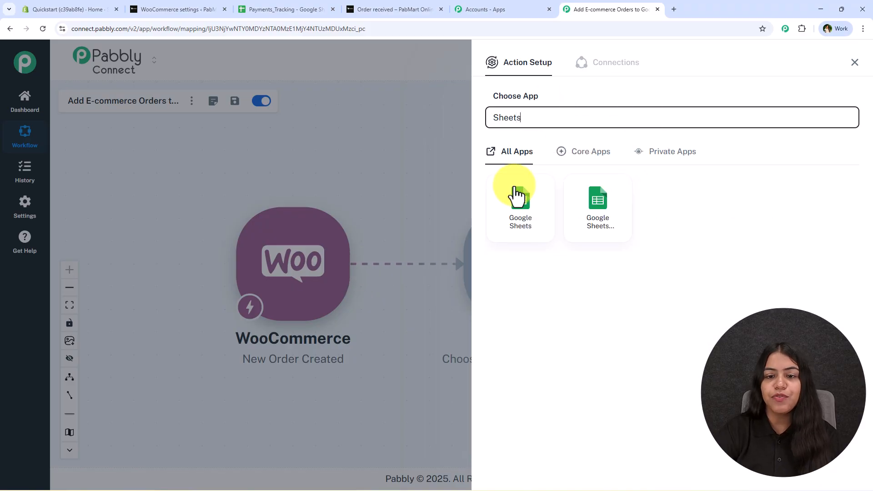
left_click(517, 195)
left_click(520, 169)
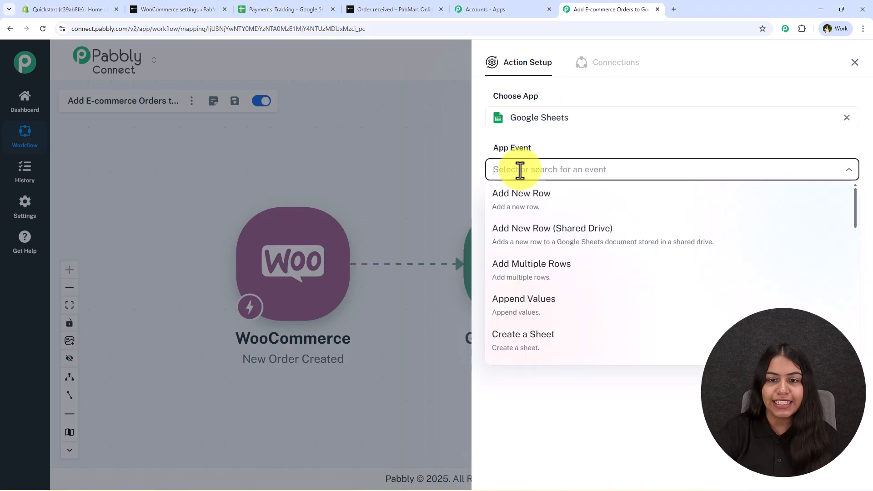
left_click(555, 191)
left_click(518, 205)
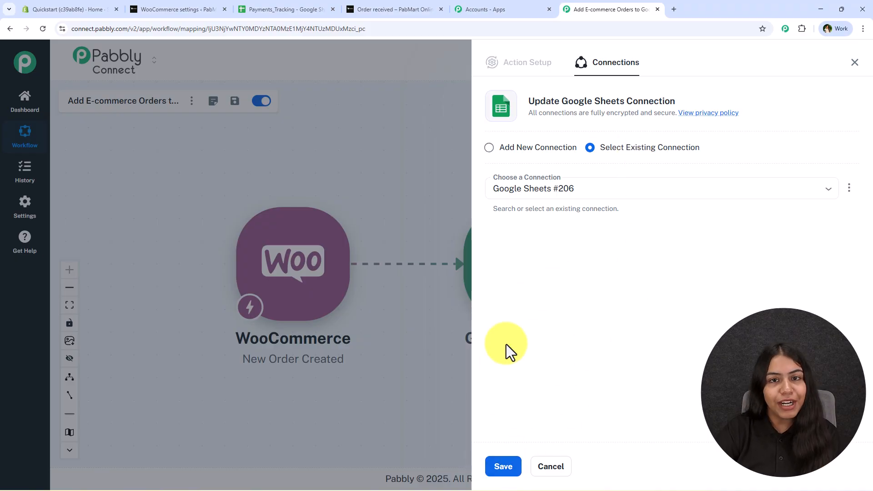
Create a new Google Sheets connection by signing in with Google and allowing access.
left_click(549, 151)
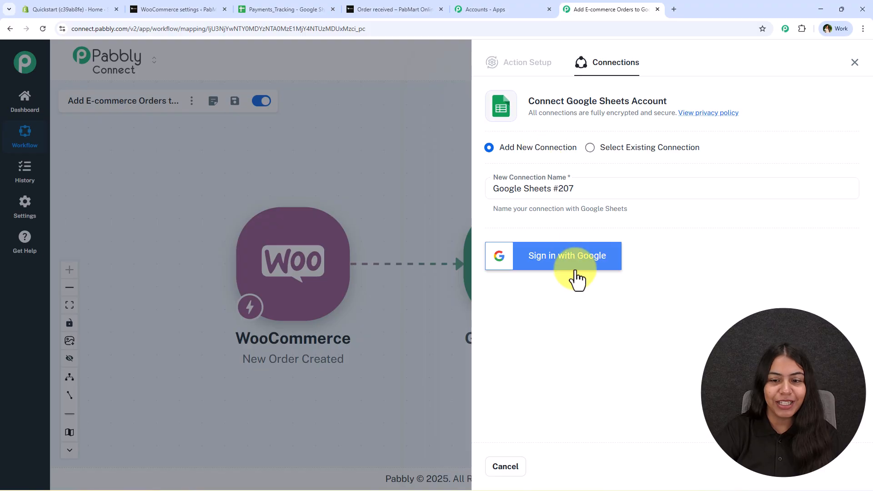
left_click(577, 275)
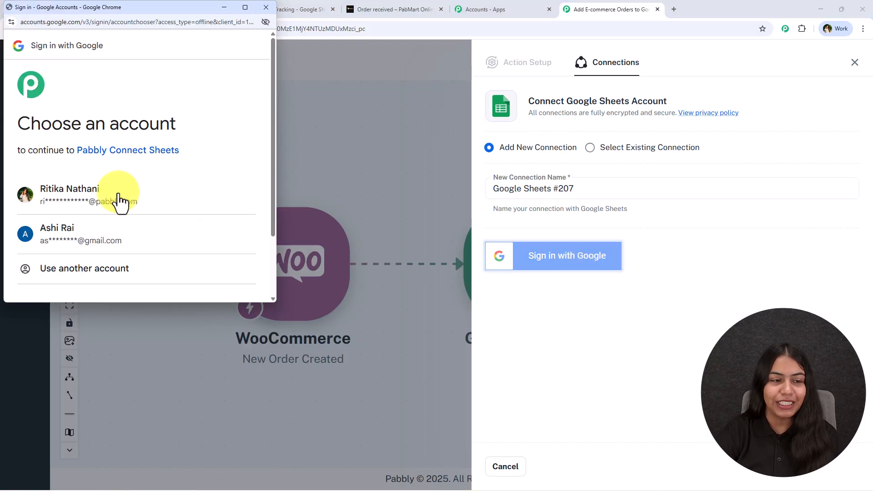
left_click(38, 195)
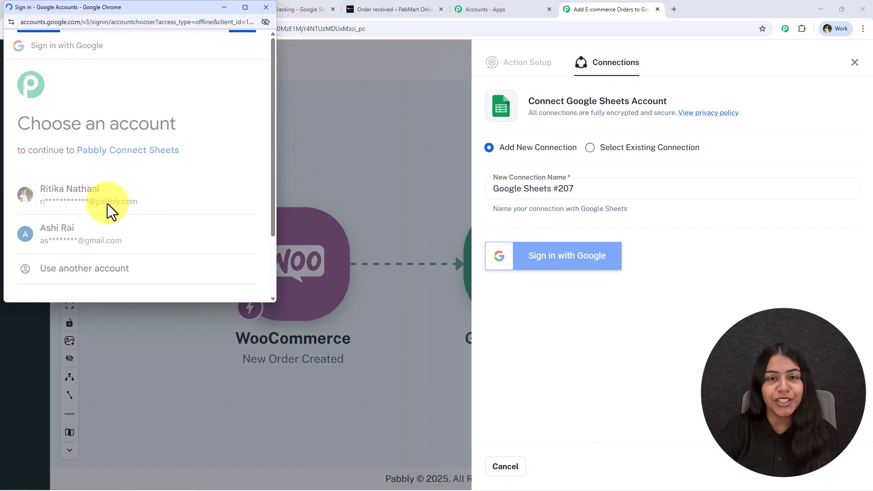
scroll(52, 188, "down", 2)
left_click_drag(37, 162, 152, 186)
scroll(152, 186, "down", 1)
scroll(182, 218, "down", 3)
left_click(211, 250)
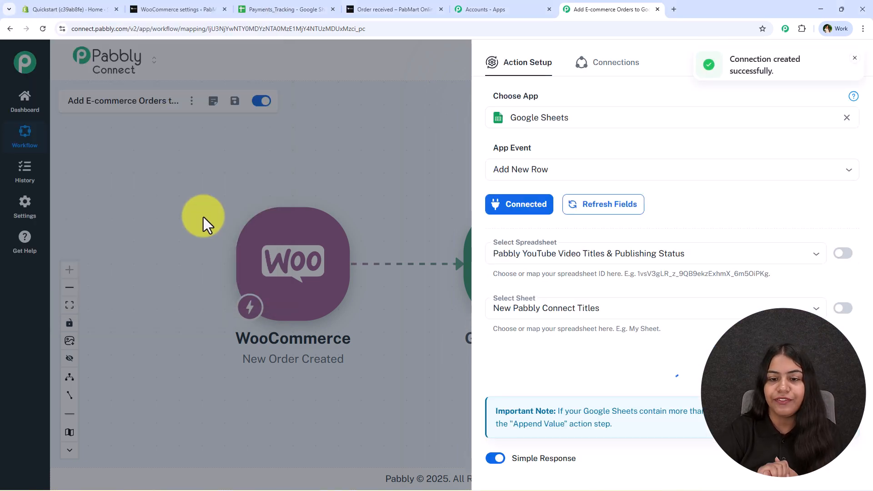
Select the Payments_Tracking spreadsheet and Sheet1 as the target for the new row.
left_click(575, 253)
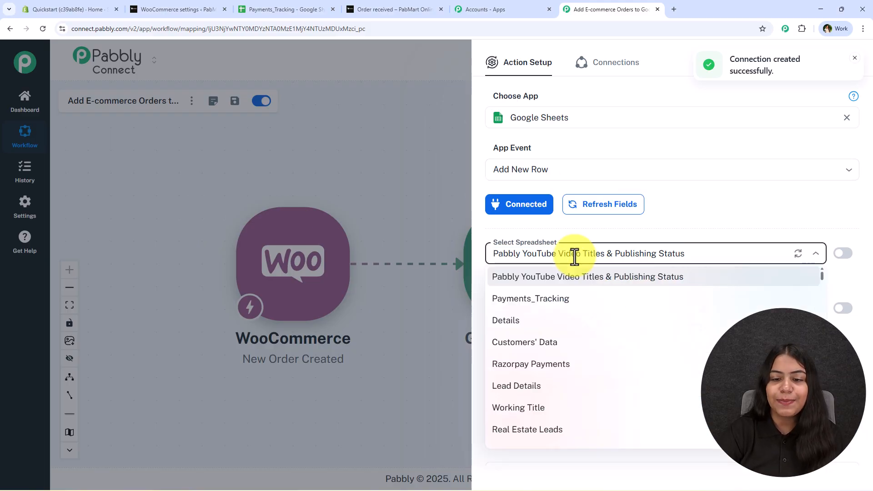
left_click(549, 304)
left_click(259, 9)
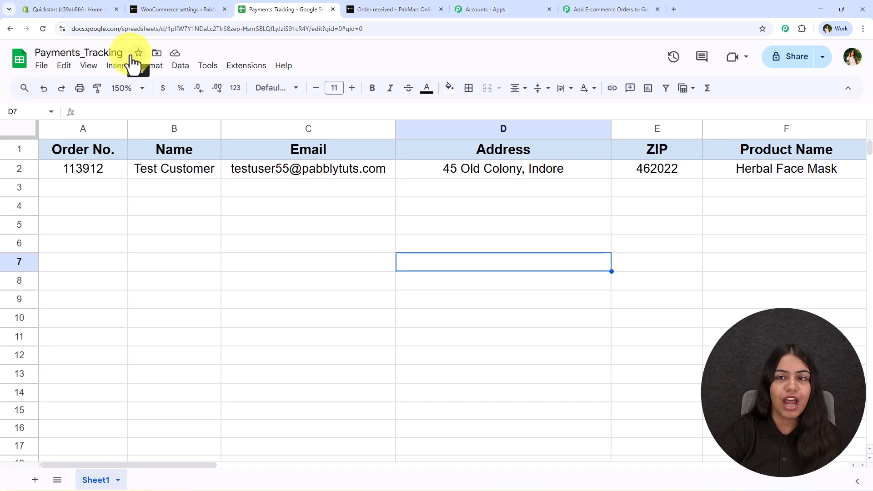
left_click(621, 7)
left_click(539, 301)
left_click(536, 335)
scroll(550, 282, "down", 3)
scroll(546, 341, "down", 3)
scroll(552, 401, "up", 2)
left_click(528, 184)
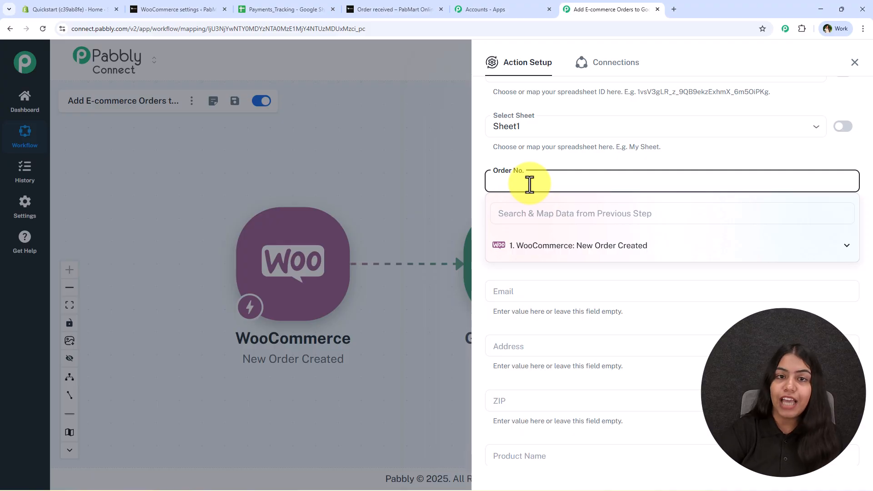
Map the order number (390) into the Order No. column.
left_click(540, 214)
type("num")
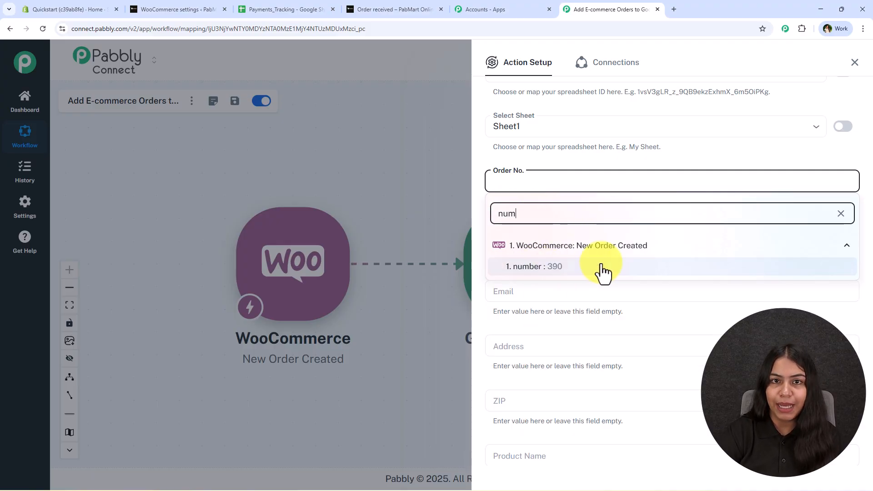
left_click(602, 267)
left_click(562, 162)
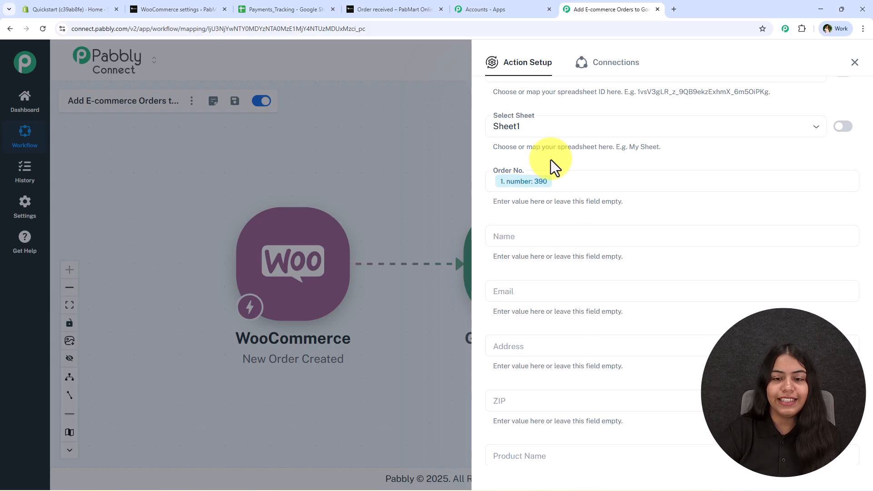
Map the billing first name and billing last name into the Name column.
left_click(545, 234)
left_click(541, 266)
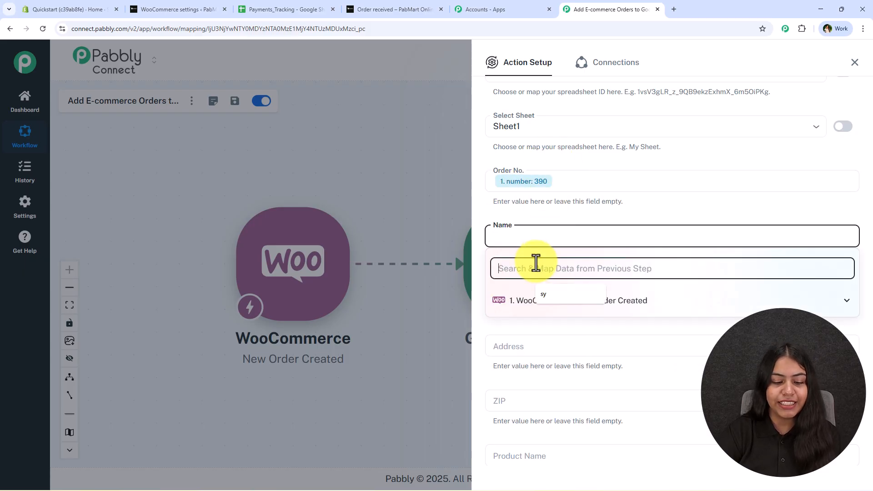
type("name")
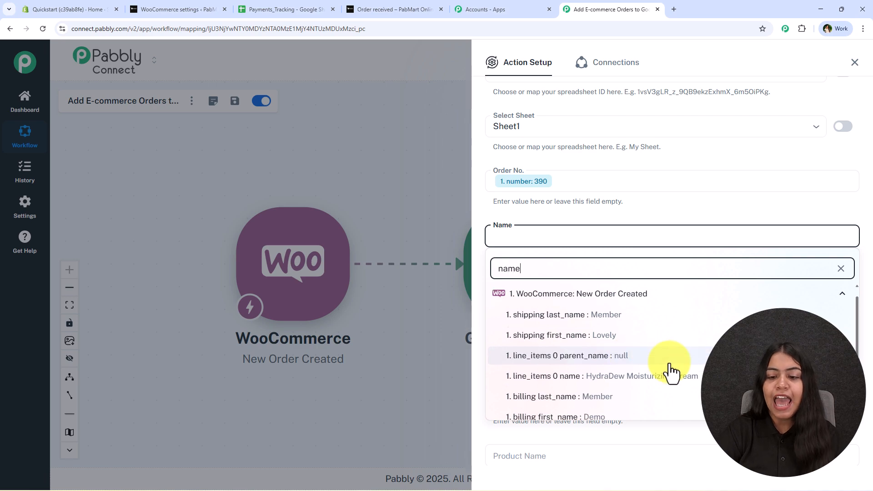
left_click(623, 411)
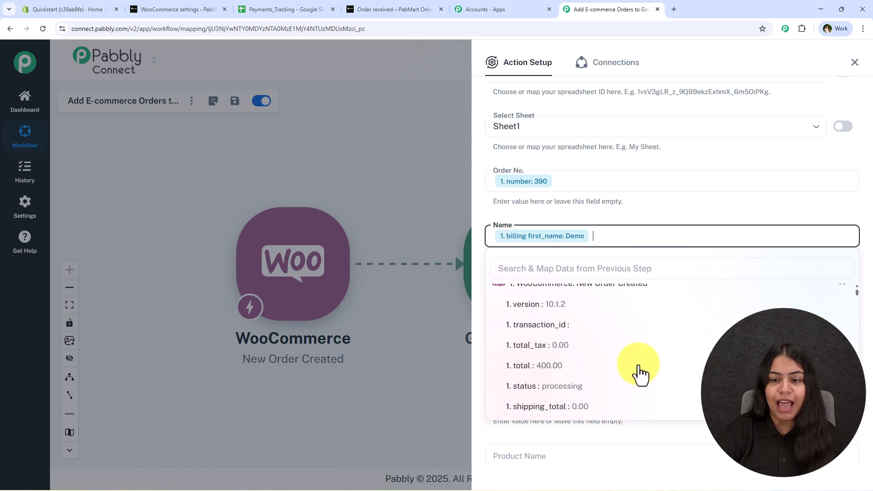
left_click(609, 272)
type("me")
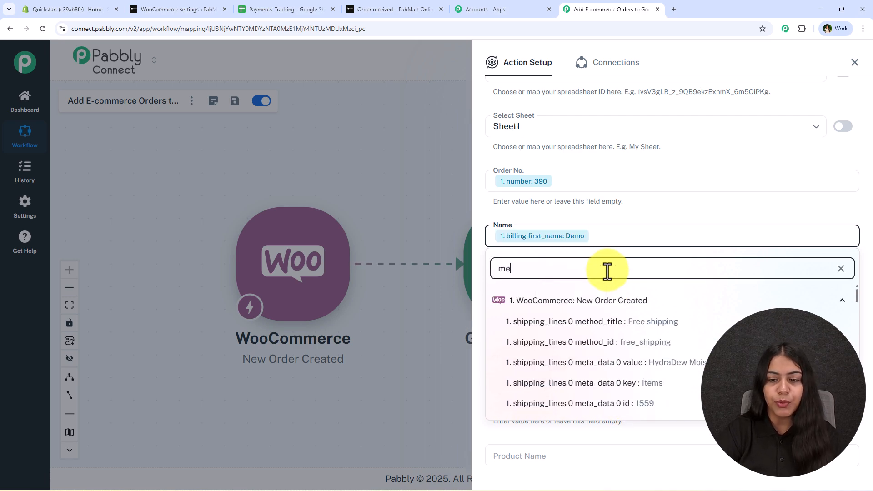
scroll(664, 409, "down", 10)
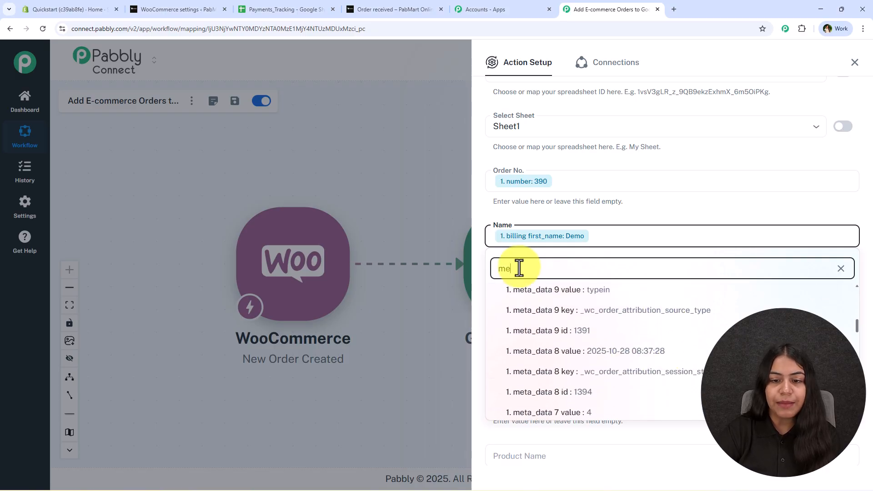
key("BackSpace")
type("bill")
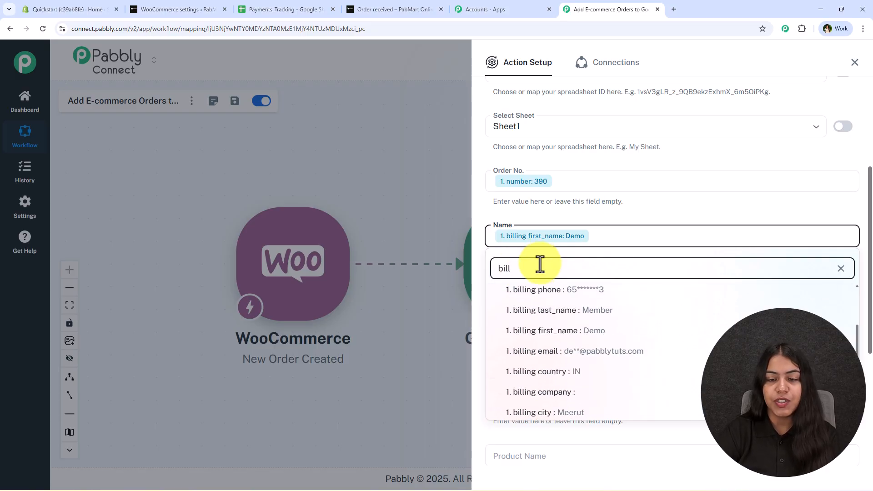
left_click(586, 311)
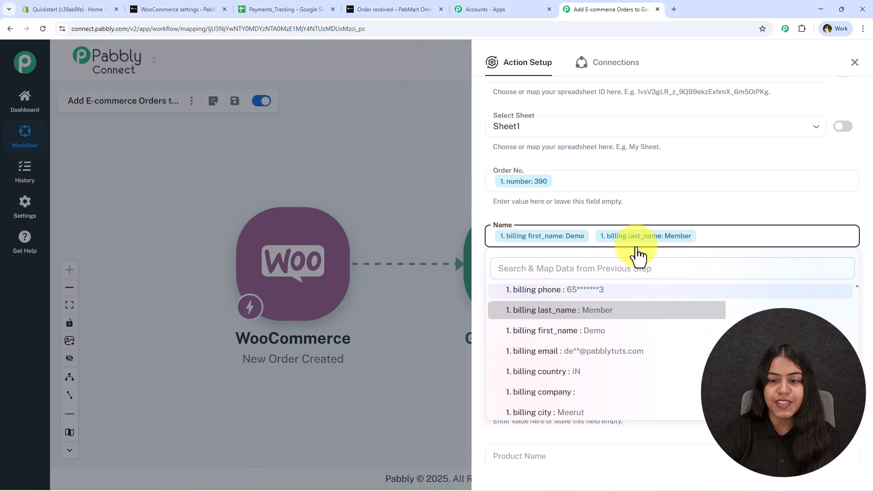
left_click(616, 209)
Map billing email into Email and shipping address_1 into Address.
scroll(608, 263, "down", 2)
left_click(532, 199)
left_click(520, 232)
type("@")
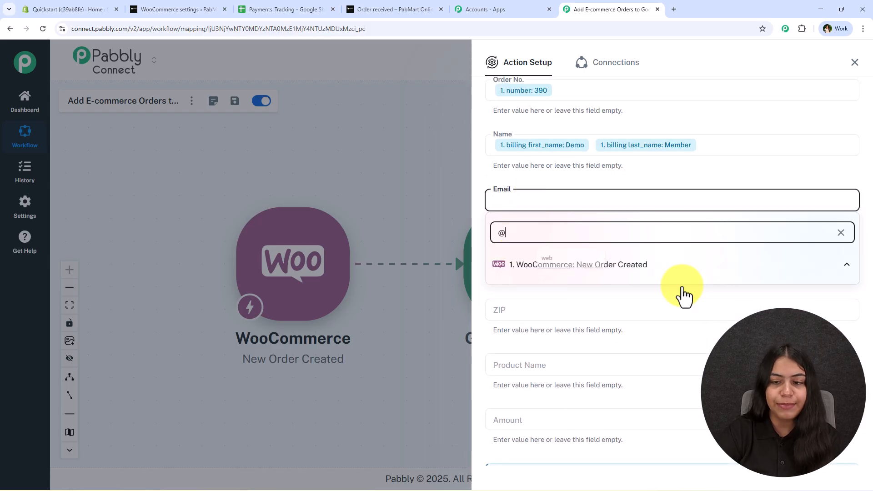
left_click(676, 285)
left_click(534, 253)
left_click(525, 287)
type("add")
left_click(625, 359)
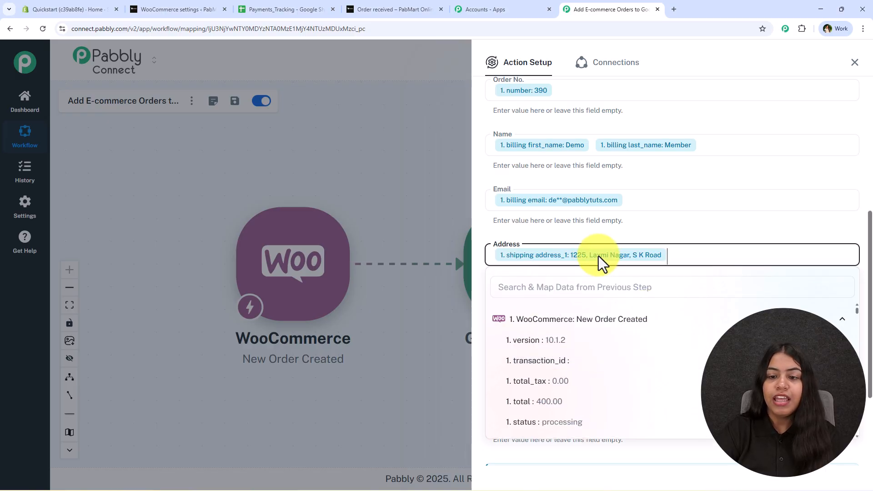
left_click(571, 276)
scroll(571, 276, "down", 3)
Map shipping postcode into ZIP and line_items 0 name into Product Name.
left_click(514, 175)
left_click(513, 201)
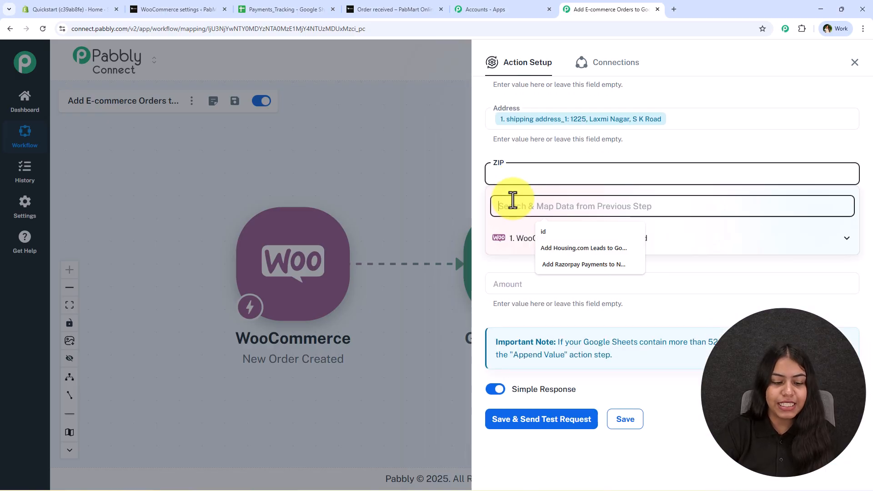
type("zip")
key("BackSpace")
key("BackSpace")
key("BackSpace")
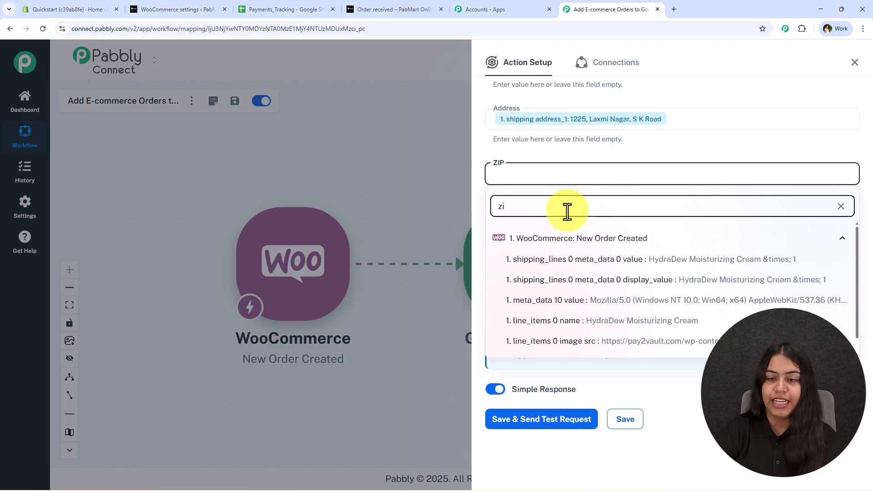
type("pos")
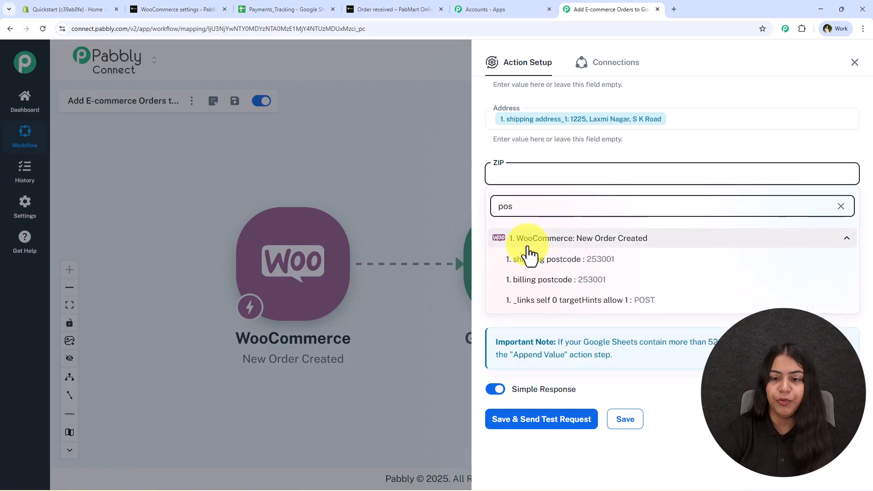
left_click(535, 266)
left_click(523, 228)
left_click(515, 241)
left_click(516, 236)
type("nam")
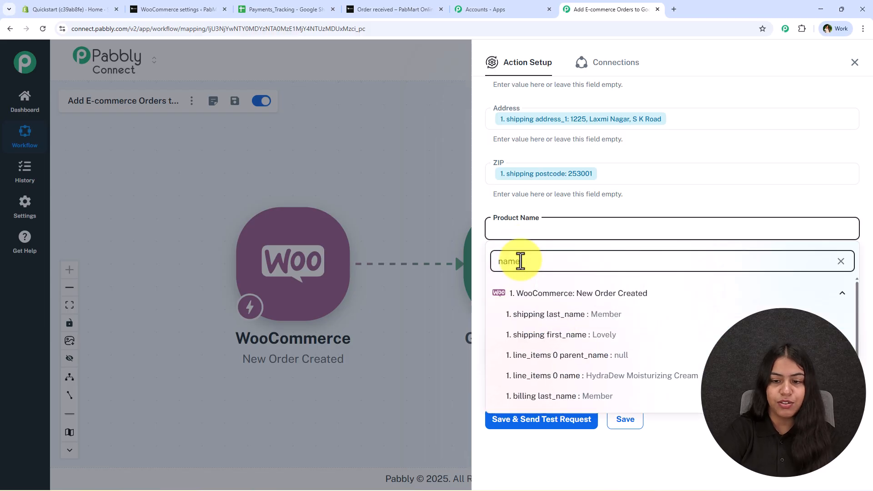
type("e")
left_click(616, 375)
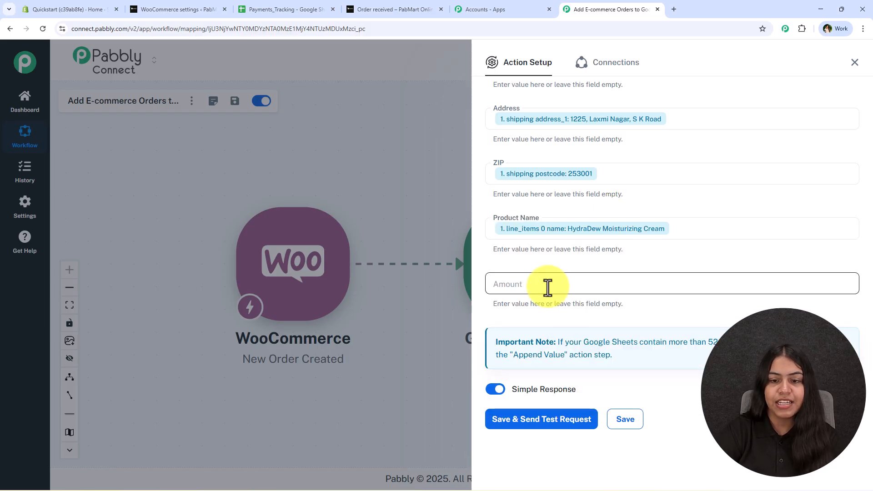
Map the order total (400.00) into Amount, then Save & Send Test Request.
left_click(543, 285)
left_click(532, 315)
type("amo")
key("BackSpace")
key("BackSpace")
key("BackSpace")
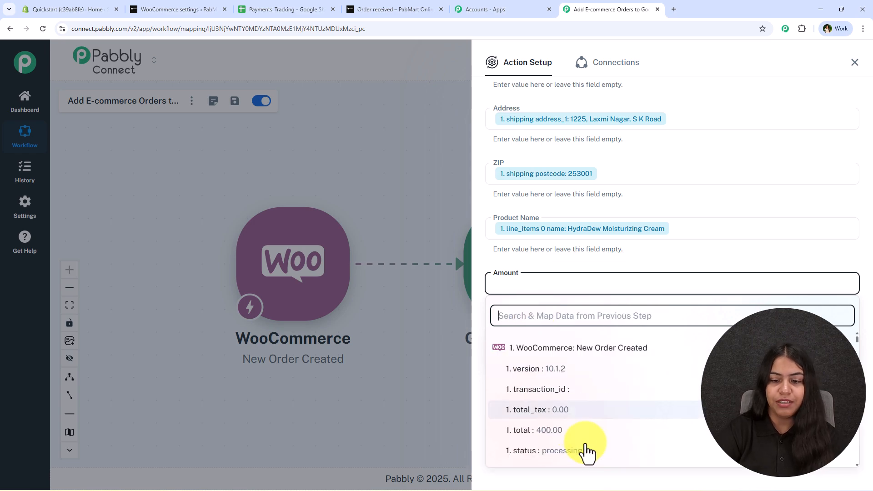
left_click(584, 432)
scroll(651, 278, "up", 2)
scroll(652, 279, "up", 4)
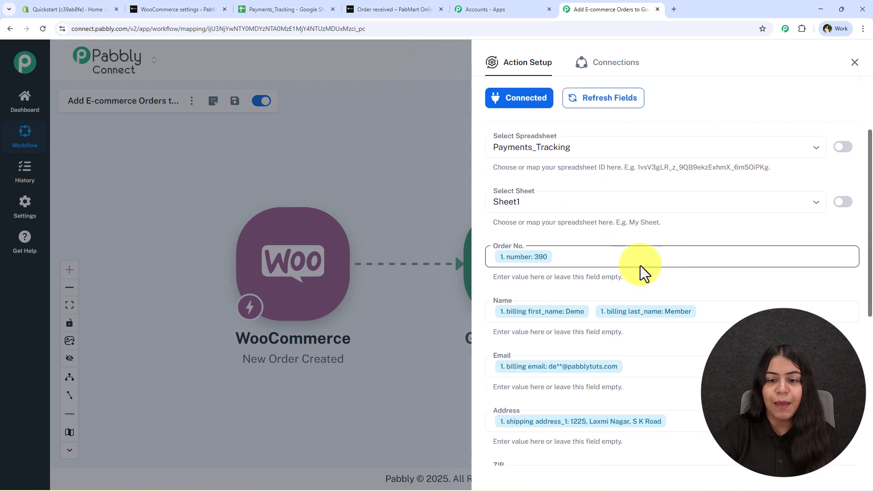
scroll(637, 263, "down", 7)
left_click(540, 420)
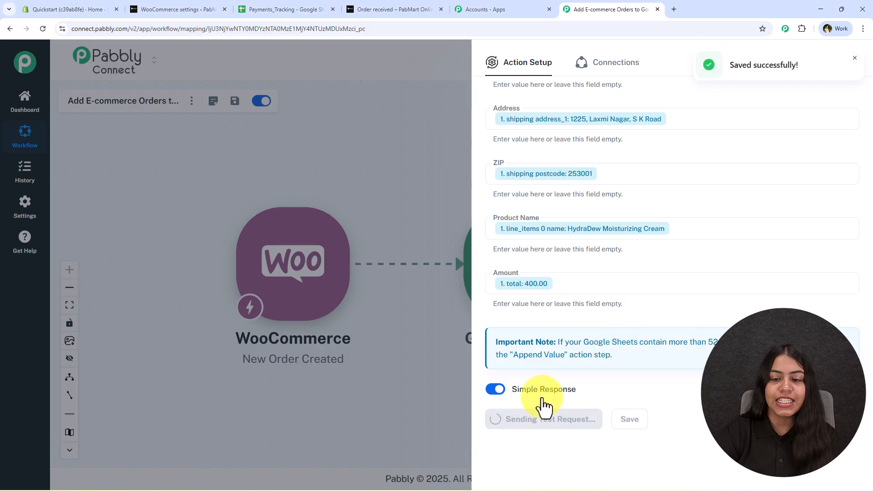
Close the Action Setup panel and compare the two data rows in the Payments_Tracking sheet.
scroll(555, 300, "down", 3)
scroll(555, 300, "down", 3)
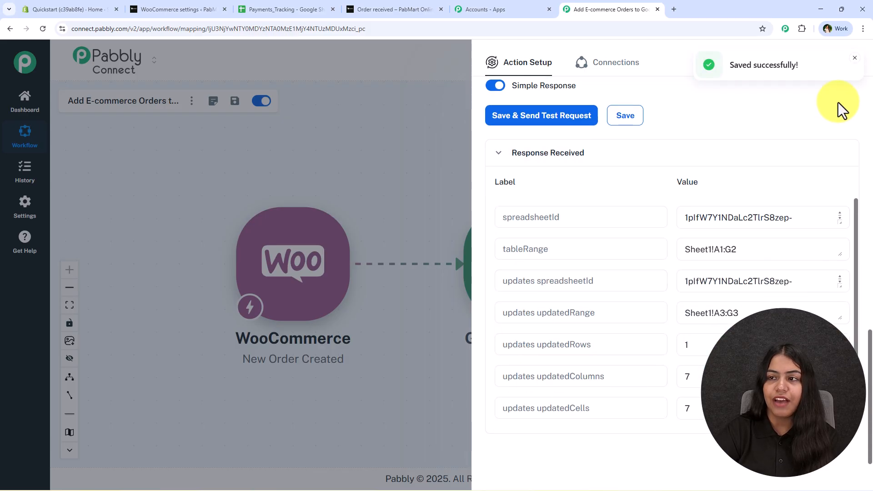
left_click(855, 65)
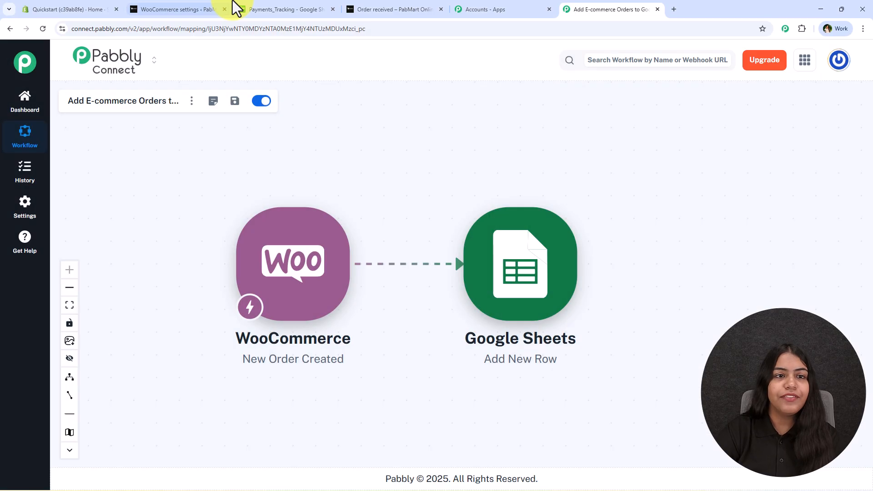
left_click(285, 8)
left_click_drag(86, 195, 740, 174)
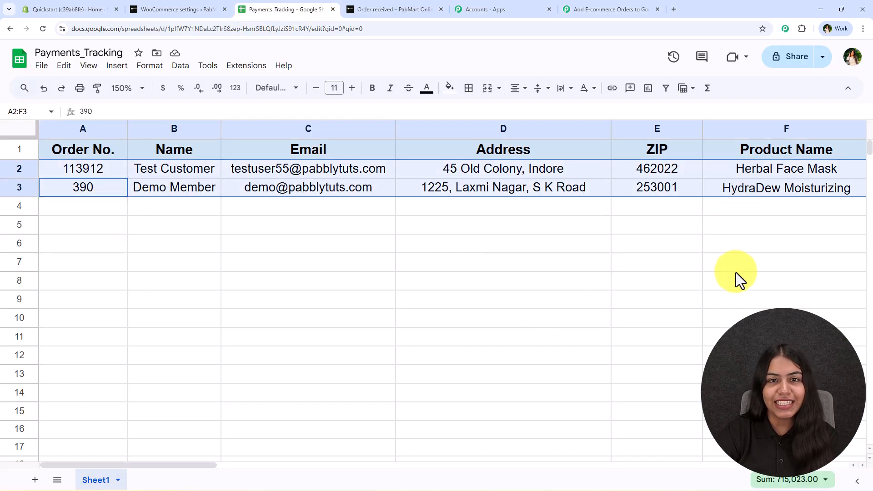
left_click(736, 270)
left_click_drag(111, 191, 736, 178)
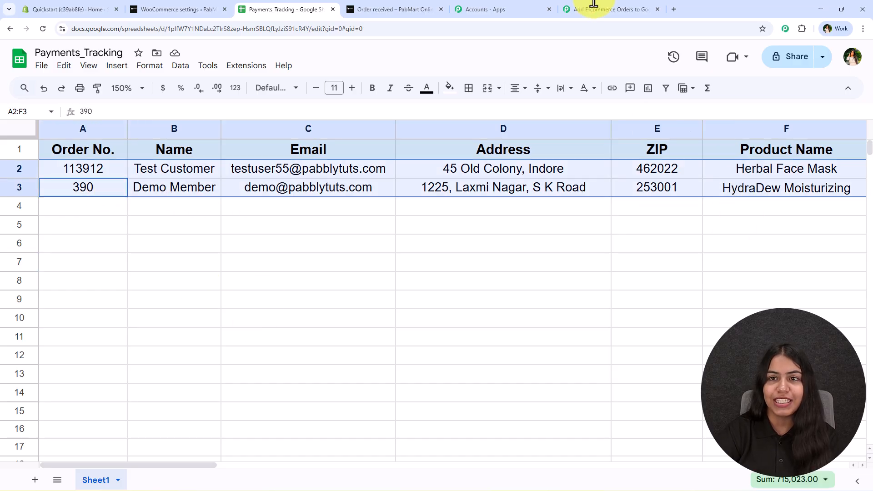
Back in Pabbly Connect, move the WooCommerce step up and left on the workflow canvas.
left_click(612, 10)
left_click_drag(459, 219, 520, 226)
left_click_drag(427, 246, 326, 195)
left_click_drag(386, 166, 386, 171)
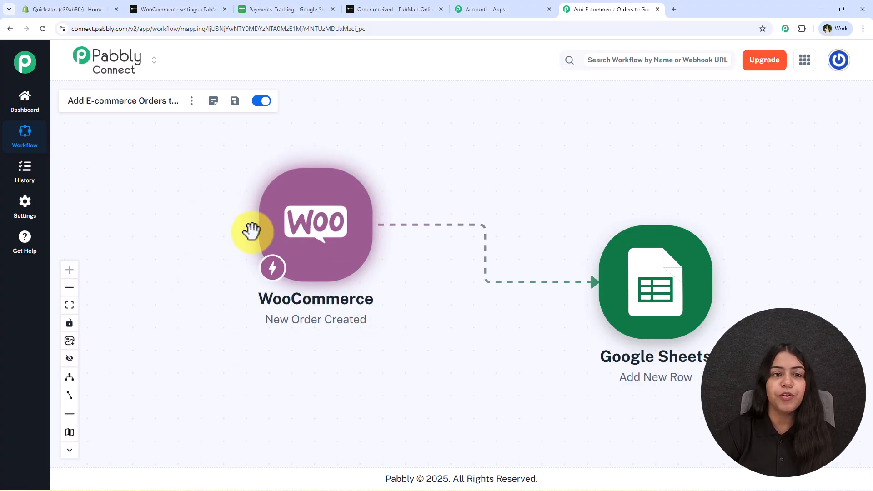
Select row 3 in Payments_Tracking to verify the HydraDew order 390 entry with postcode 253001.
left_click(253, 9)
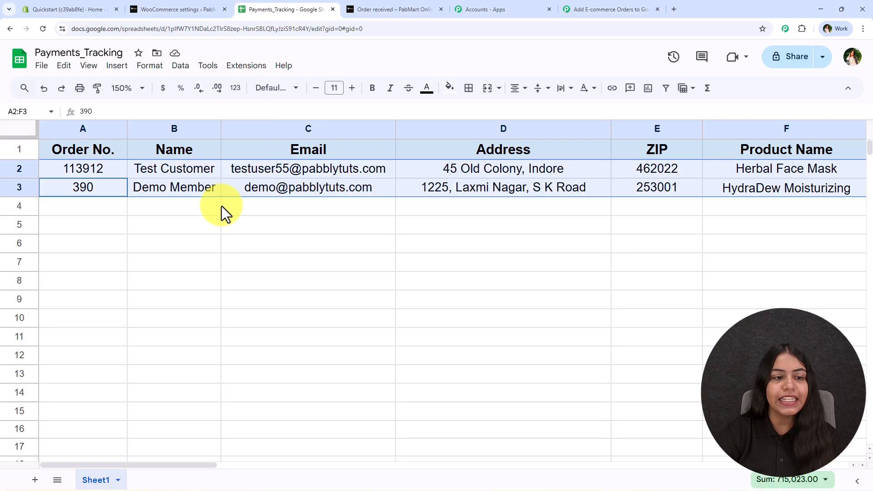
left_click(214, 205)
left_click(91, 192)
left_click_drag(220, 201, 718, 187)
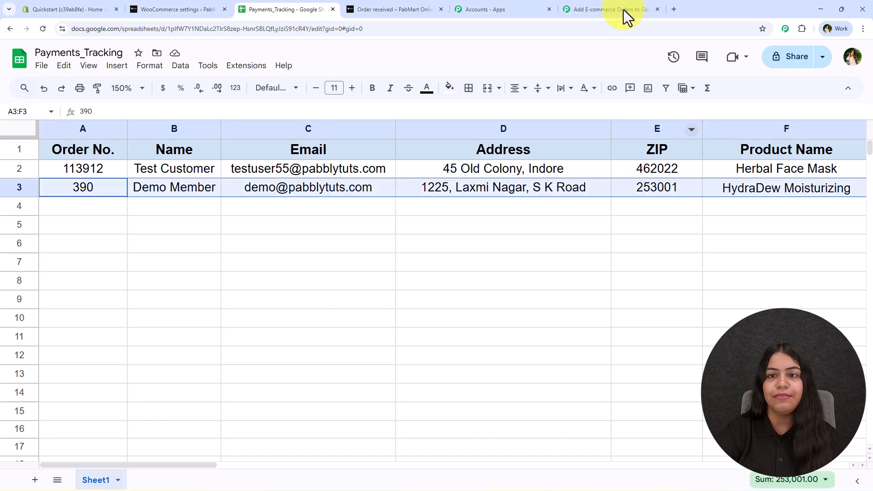
left_click(619, 9)
left_click_drag(519, 145, 514, 144)
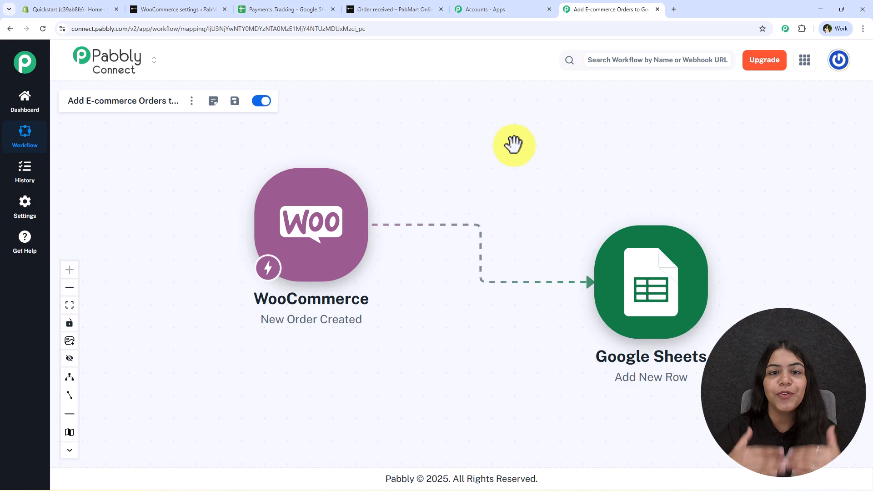
Glance at the Shopify store admin, then return to the 'Add E-commerce Orders' Pabbly workflow.
left_click(104, 9)
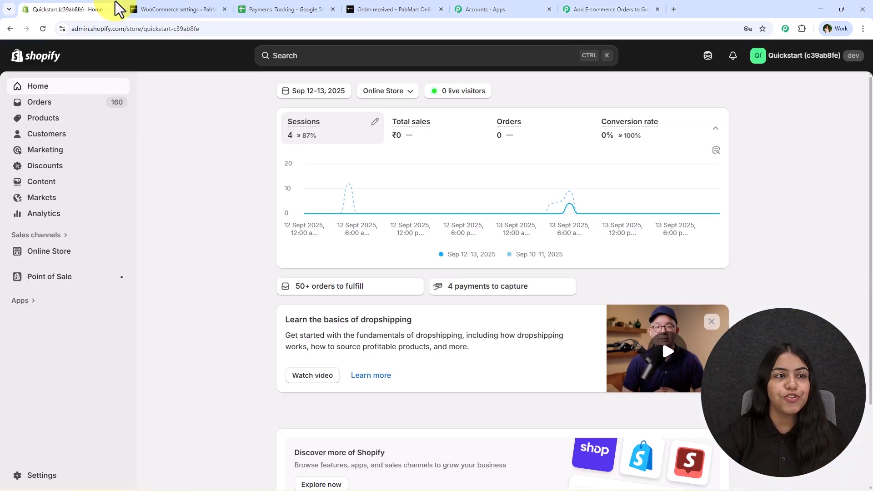
left_click(596, 9)
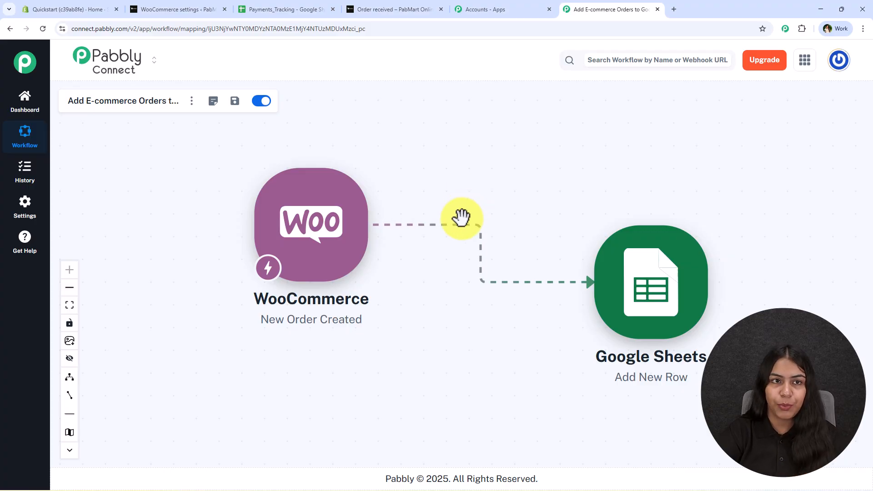
left_click(354, 9)
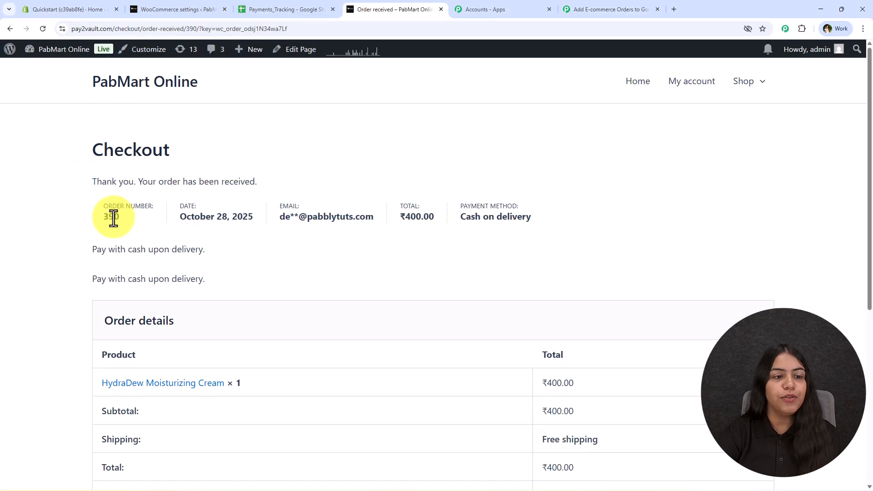
left_click(304, 9)
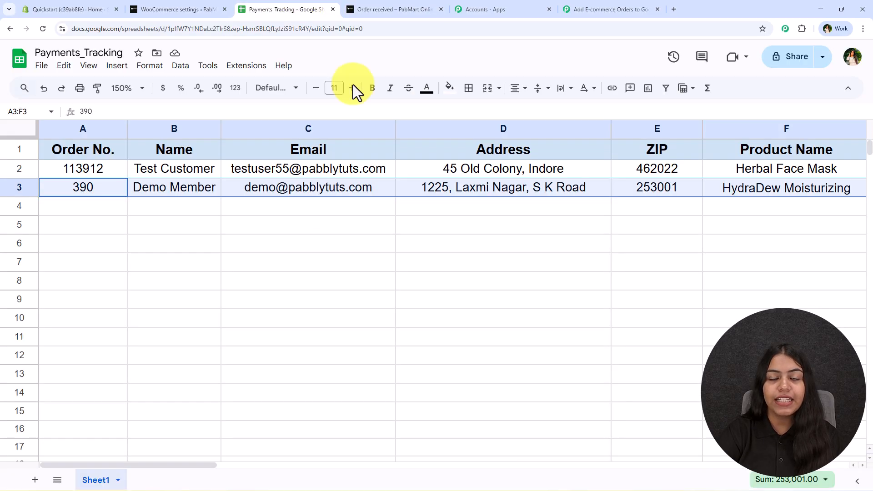
left_click(283, 286)
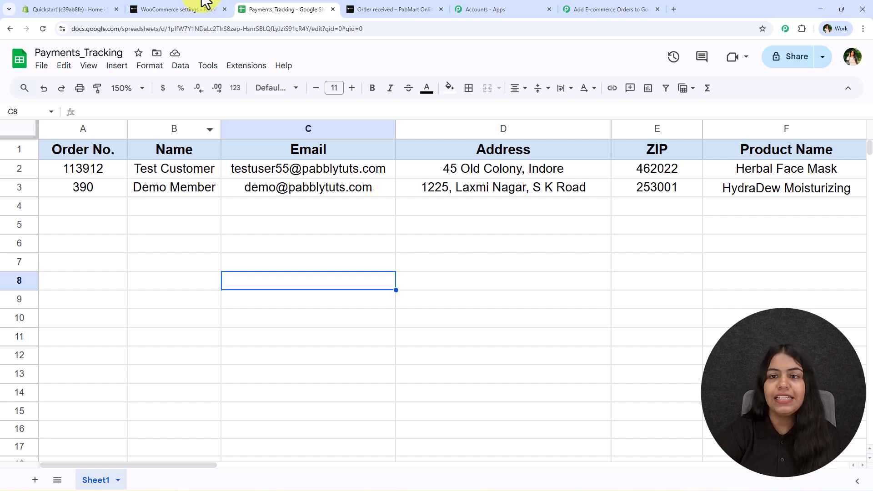
left_click(563, 4)
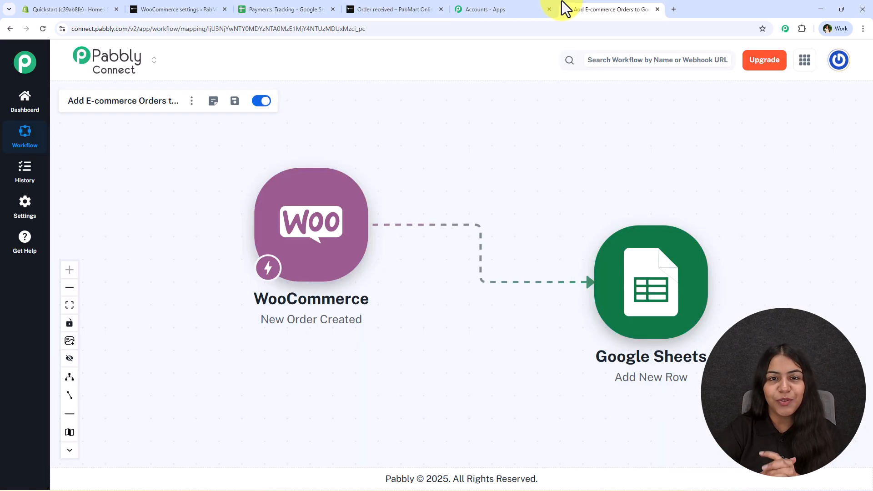